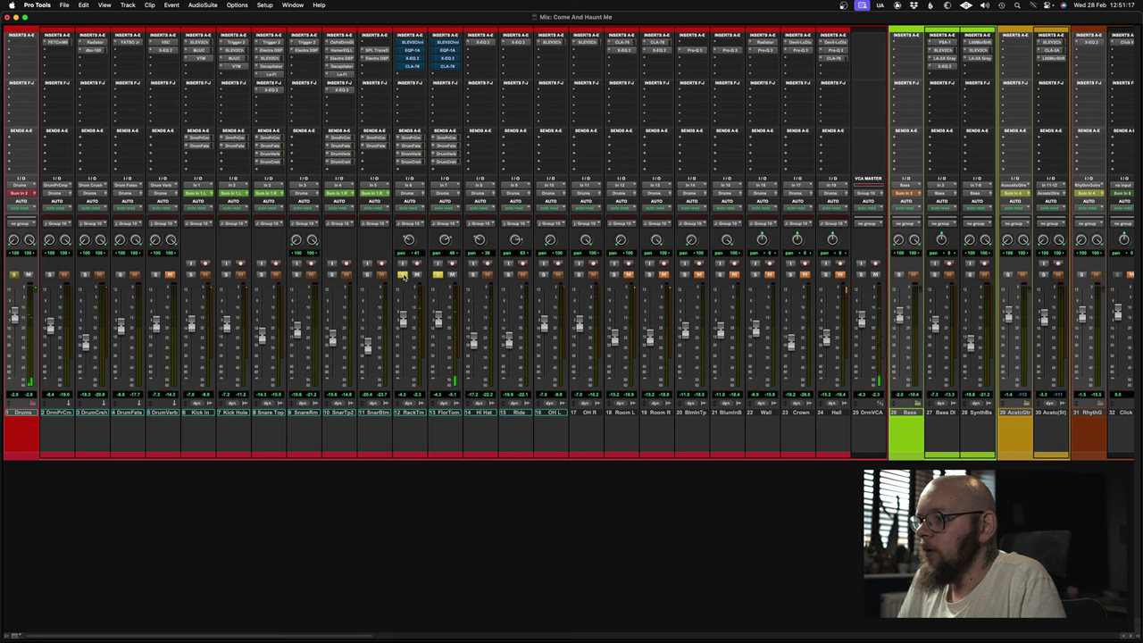
- Solo the Drums track, re-solo both toms, and open the Rack Tom's SSL X-EQ 2
left_click(403, 275)
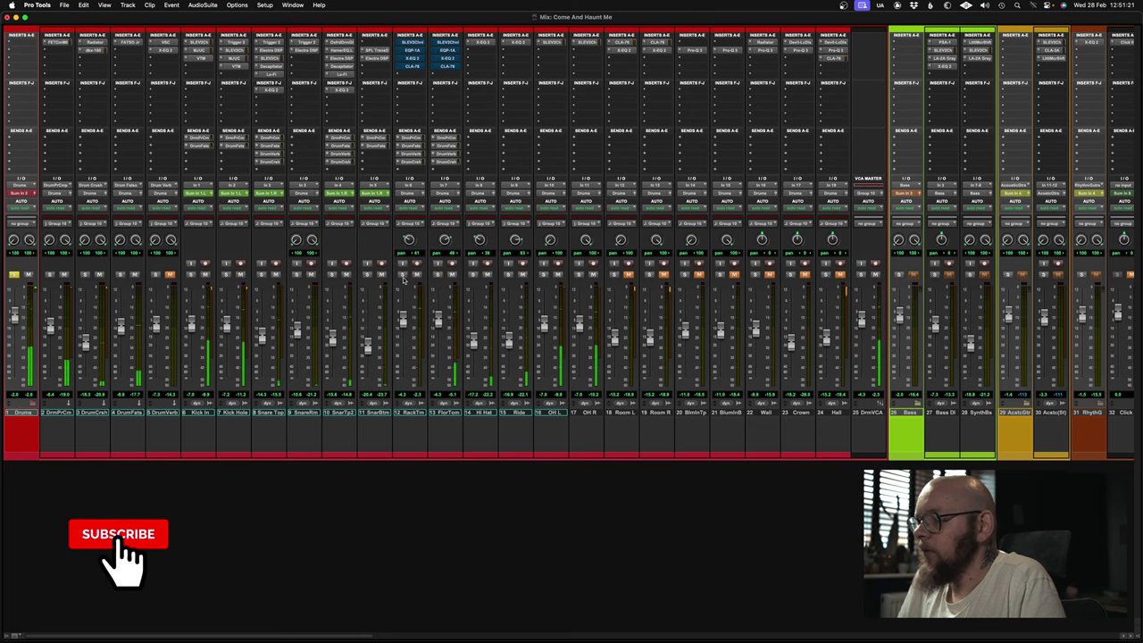
left_click(403, 275)
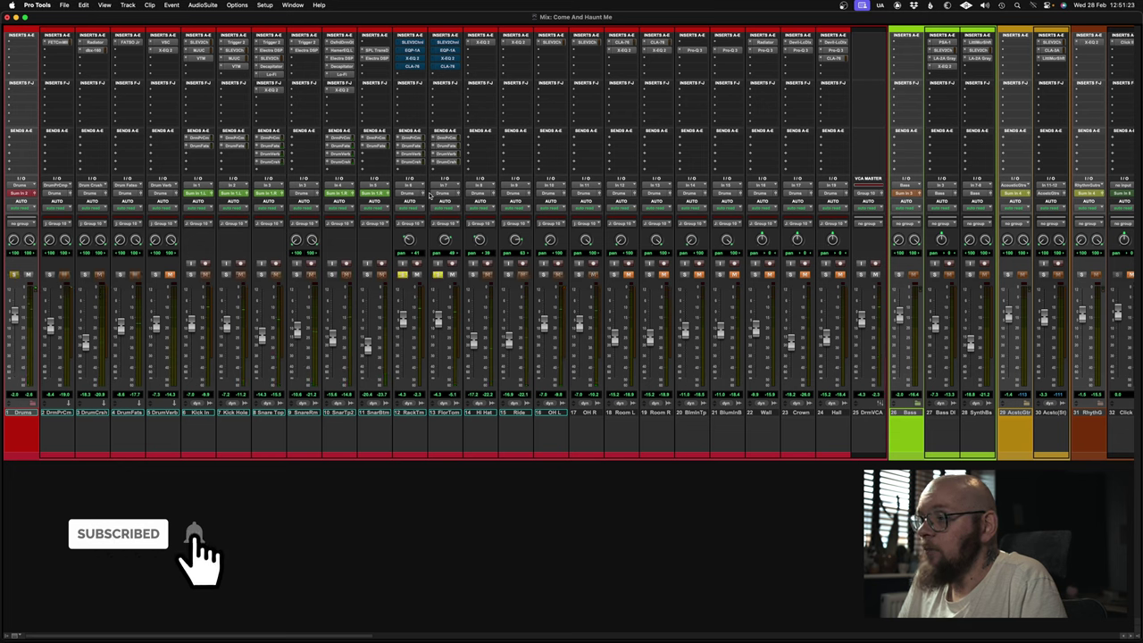
left_click(412, 58)
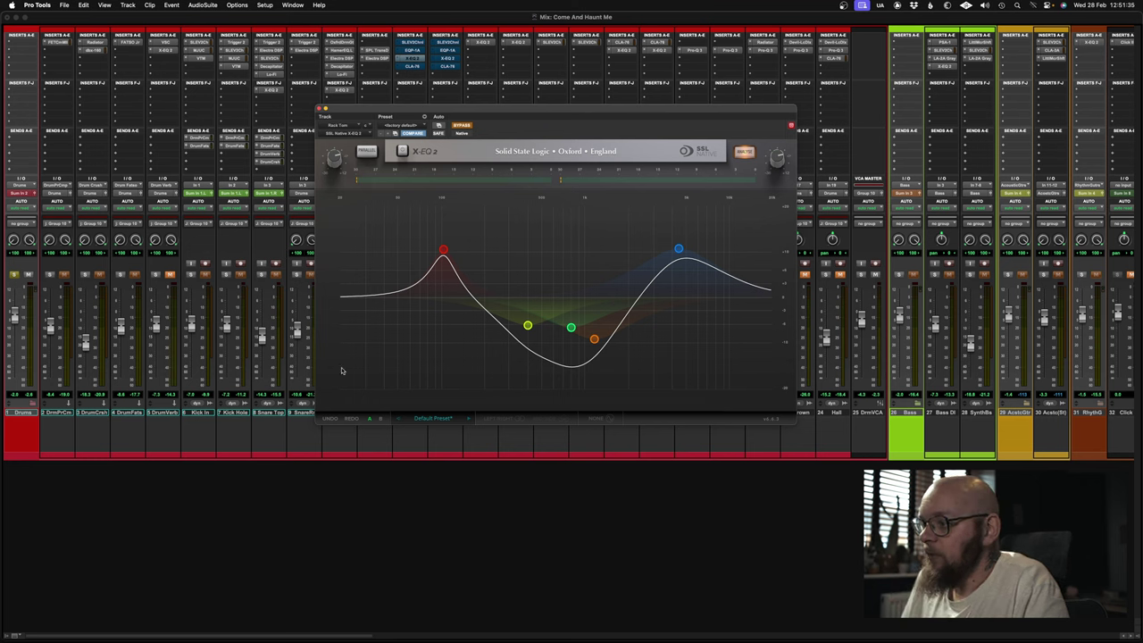
- Re-enable the Rack Tom's X-EQ 2, A/B it in playback, leave it bypassed, then open SSL EV2
left_click(462, 125)
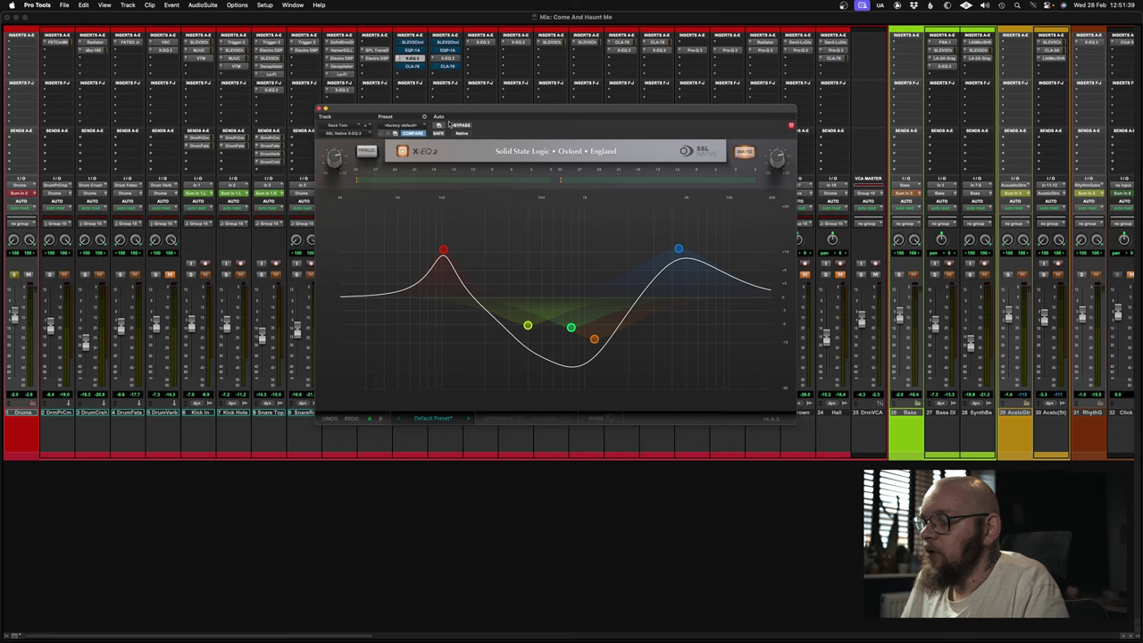
left_click_drag(440, 110, 641, 109)
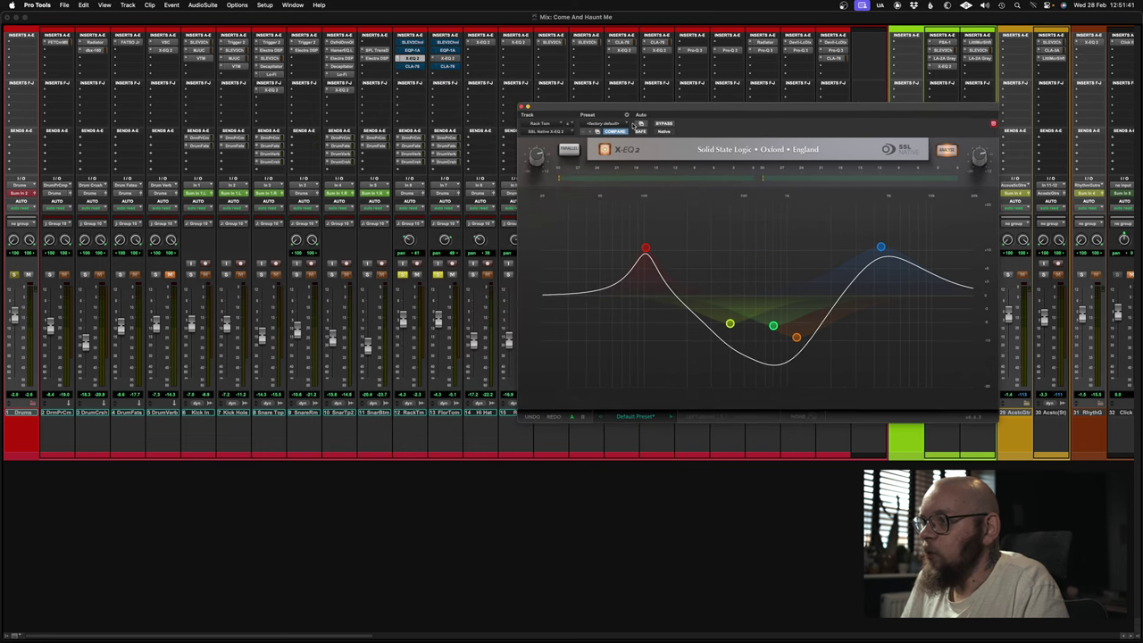
key("space")
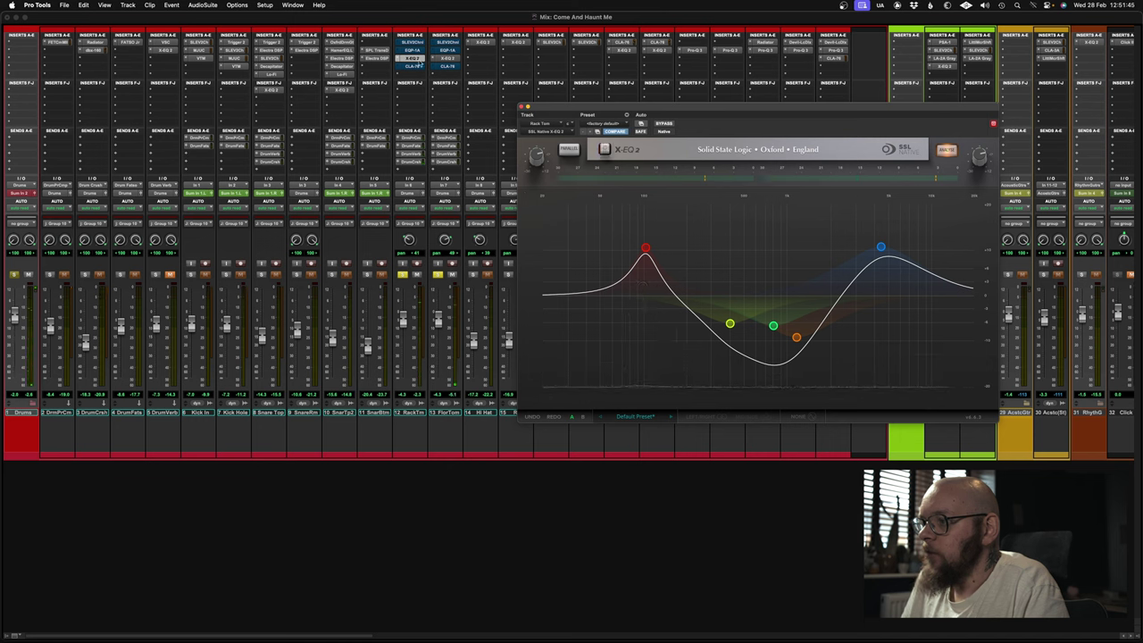
left_click(412, 58, "super")
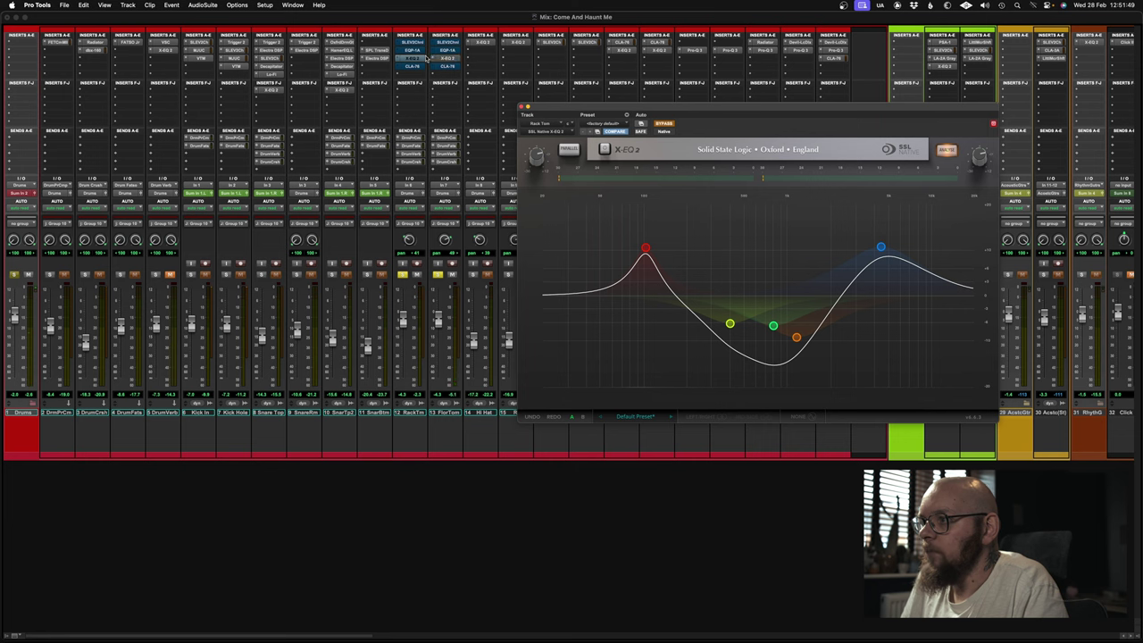
left_click(427, 57, "super")
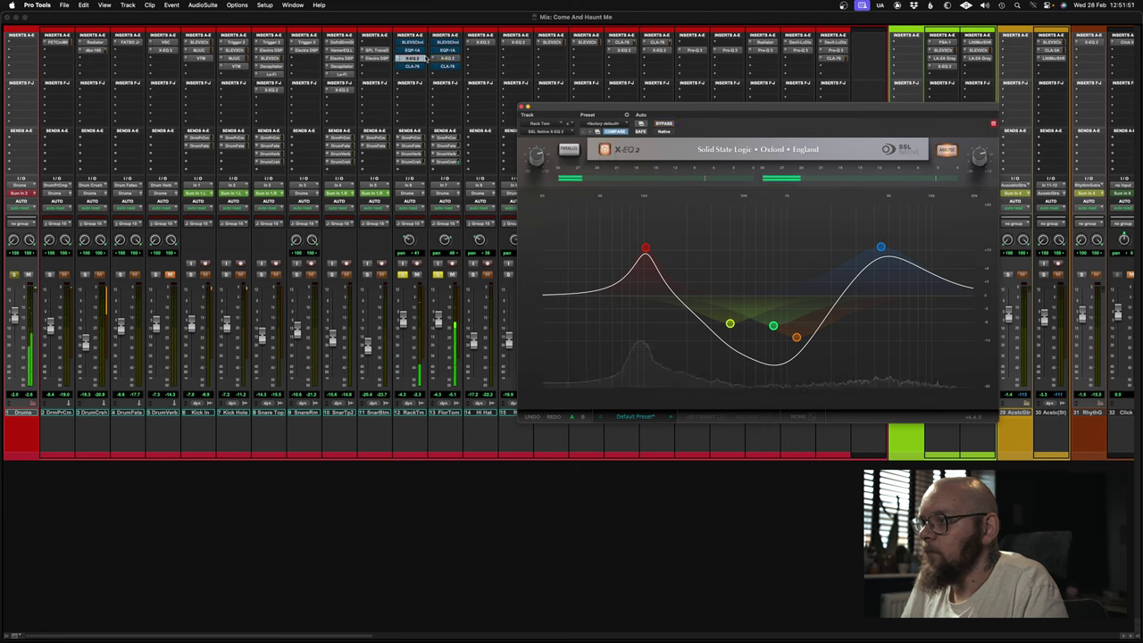
left_click(429, 59, "super")
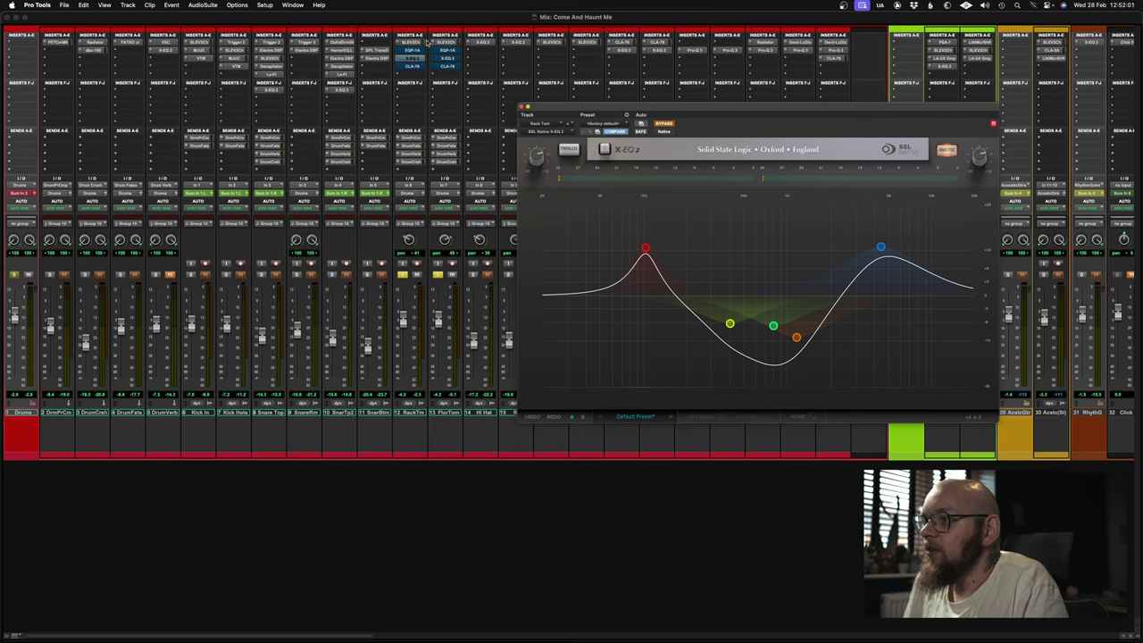
left_click(420, 42)
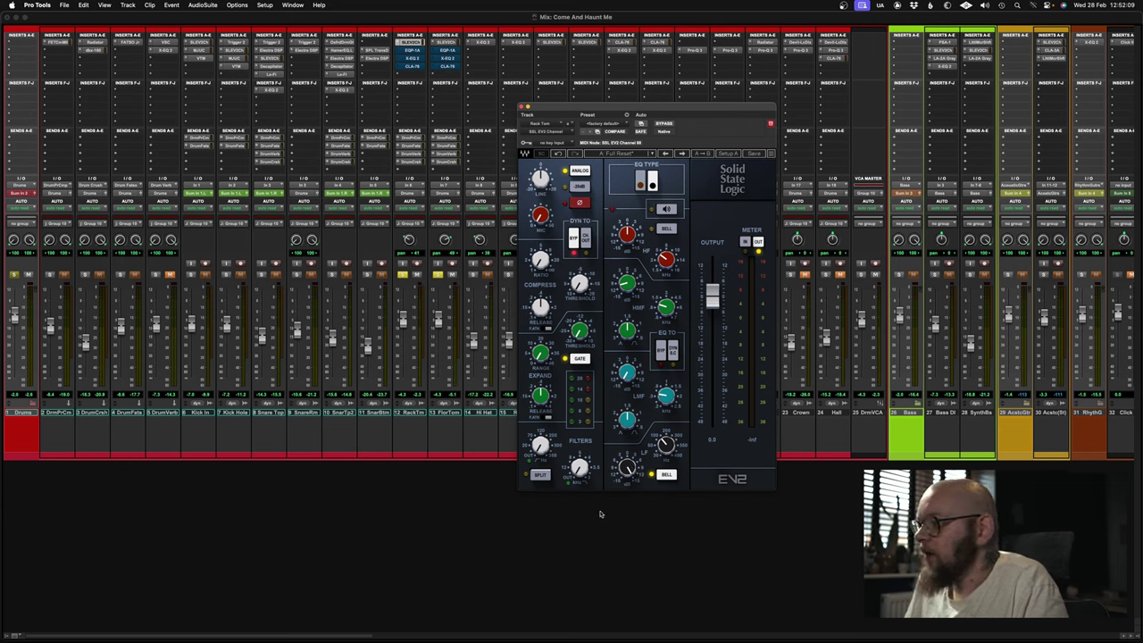
- Bypass the Rack Tom's SSL EV2 Channel strip to hear the tom unprocessed
mouse_move(665, 441)
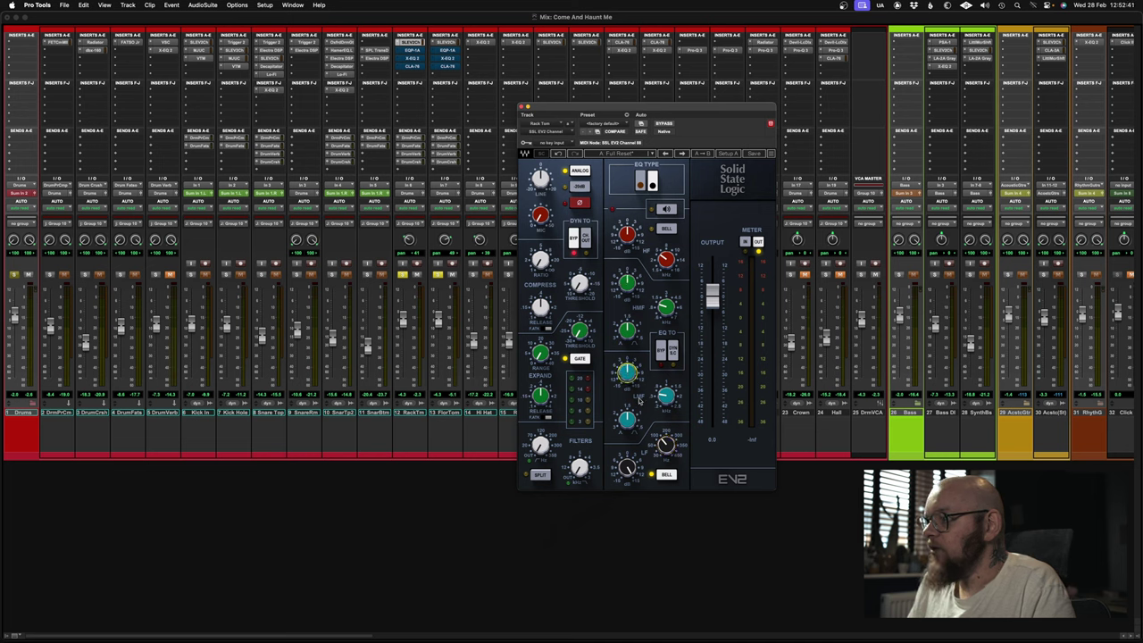
- Toggle the Rack Tom's SSL EV2 bypass on and off twice, leaving the strip active
left_click(666, 125)
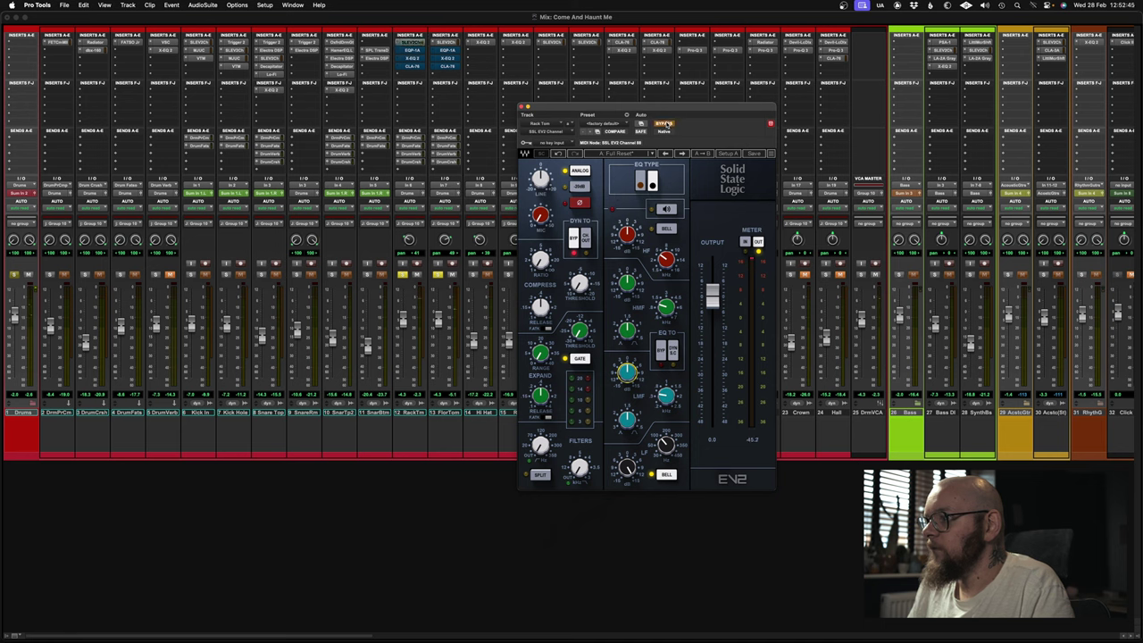
left_click(666, 124)
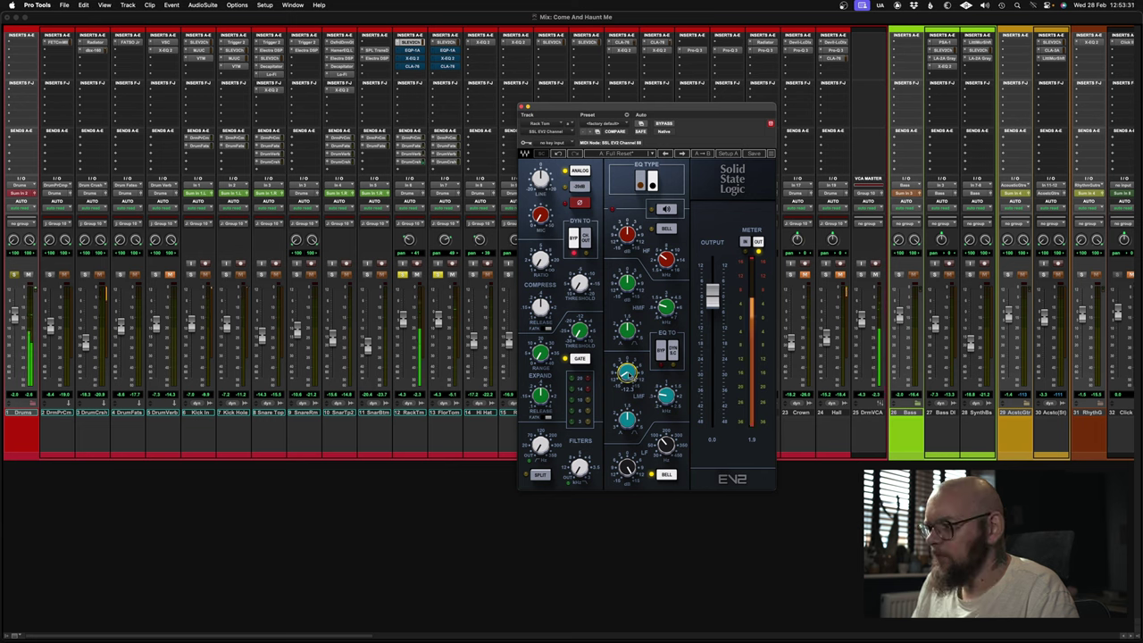
left_click(668, 124)
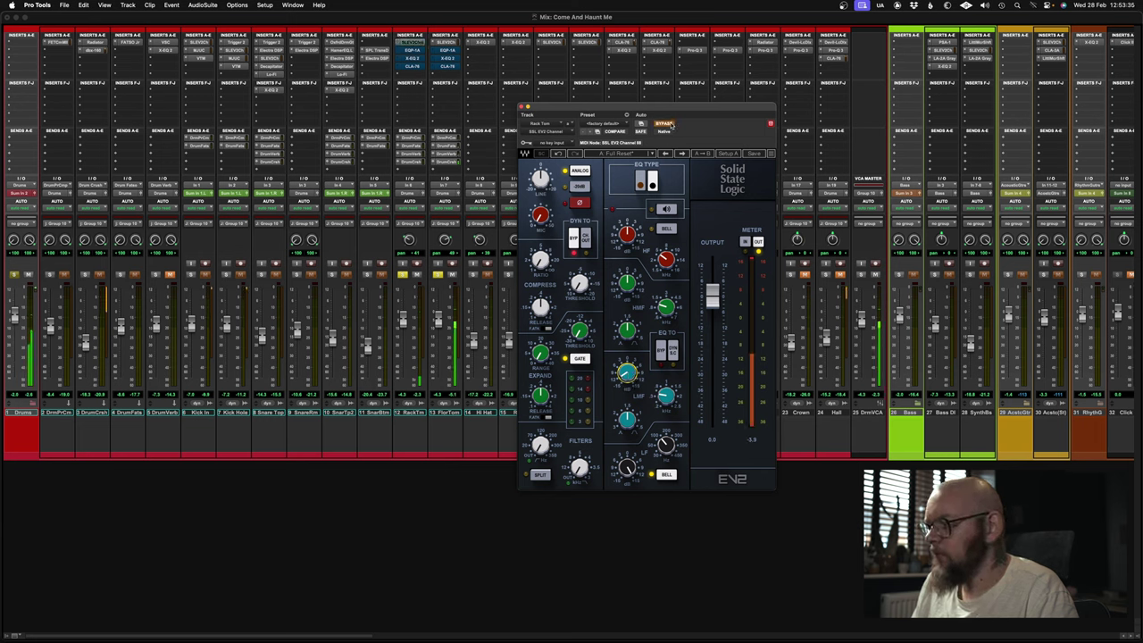
left_click(668, 124)
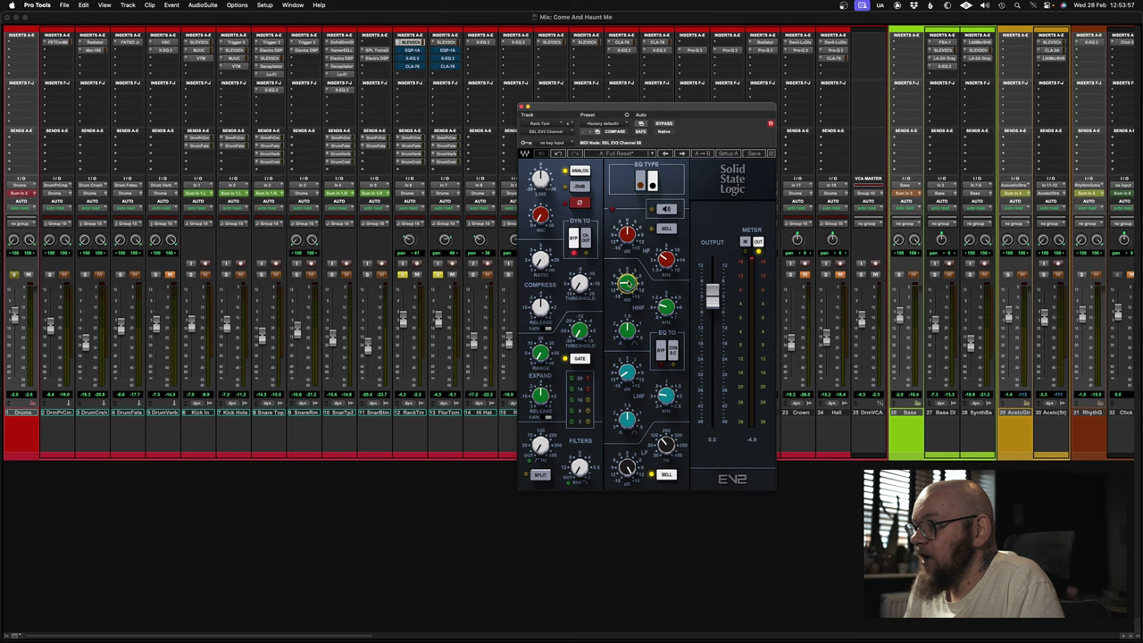
- During playback, bypass and re-enable the Rack Tom's EV2 strip, then open its Pultec EQP-1A
key("space")
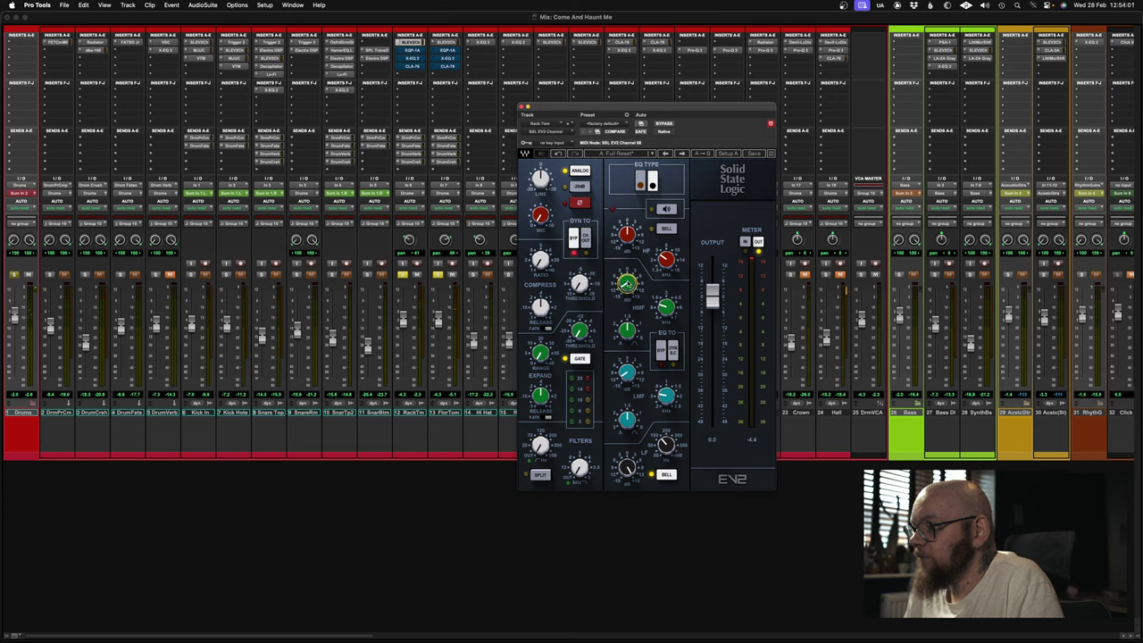
left_click(416, 41, "super")
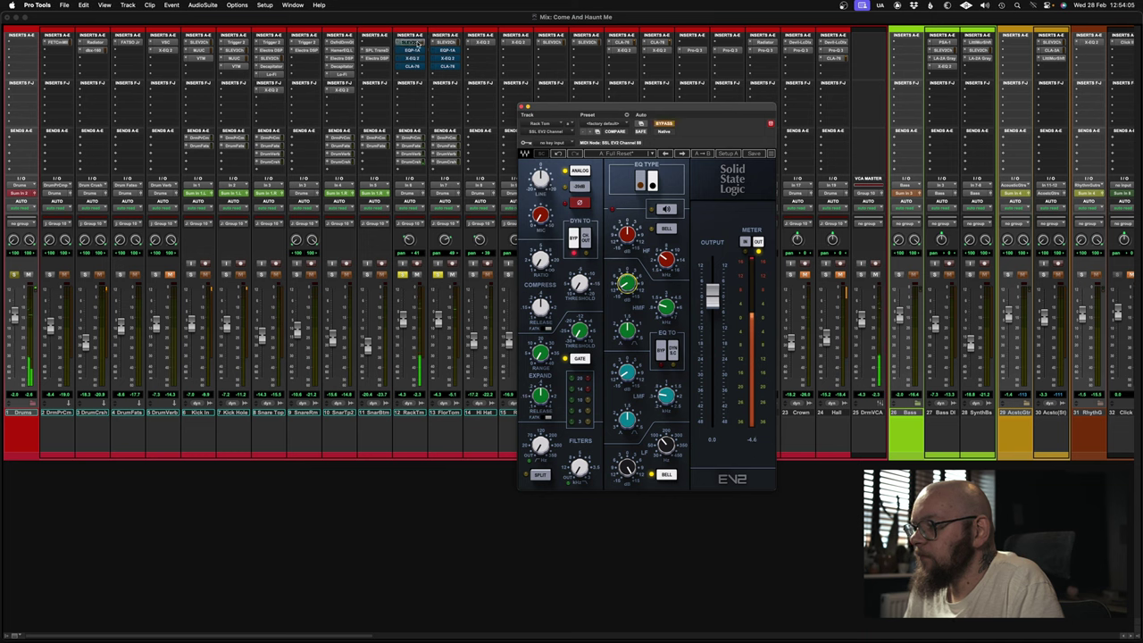
left_click(417, 42, "super")
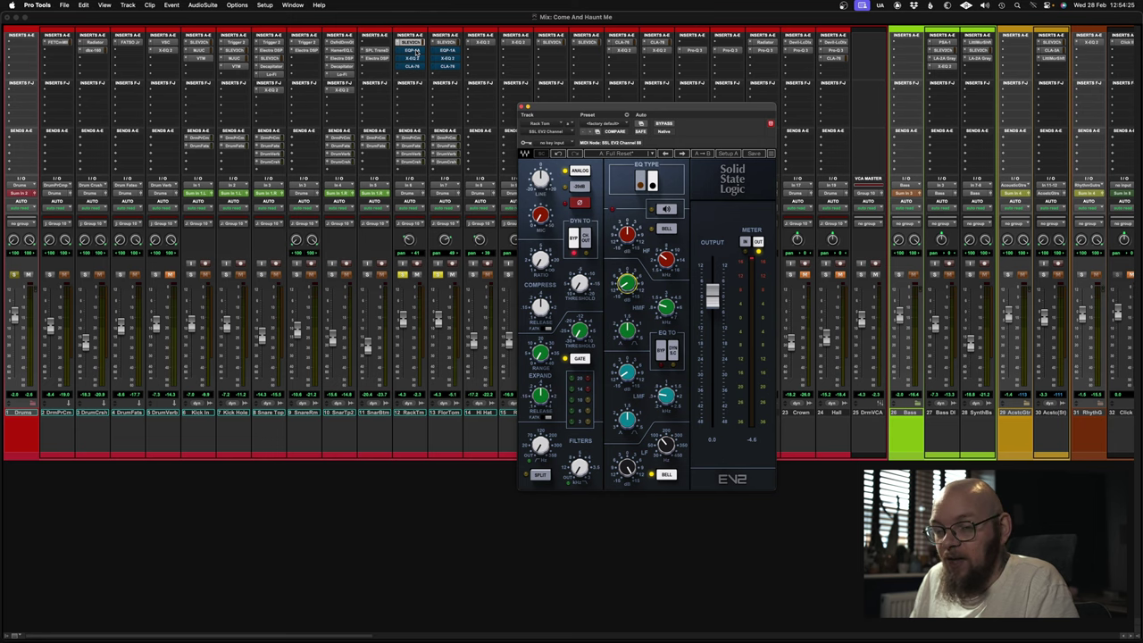
left_click(413, 50)
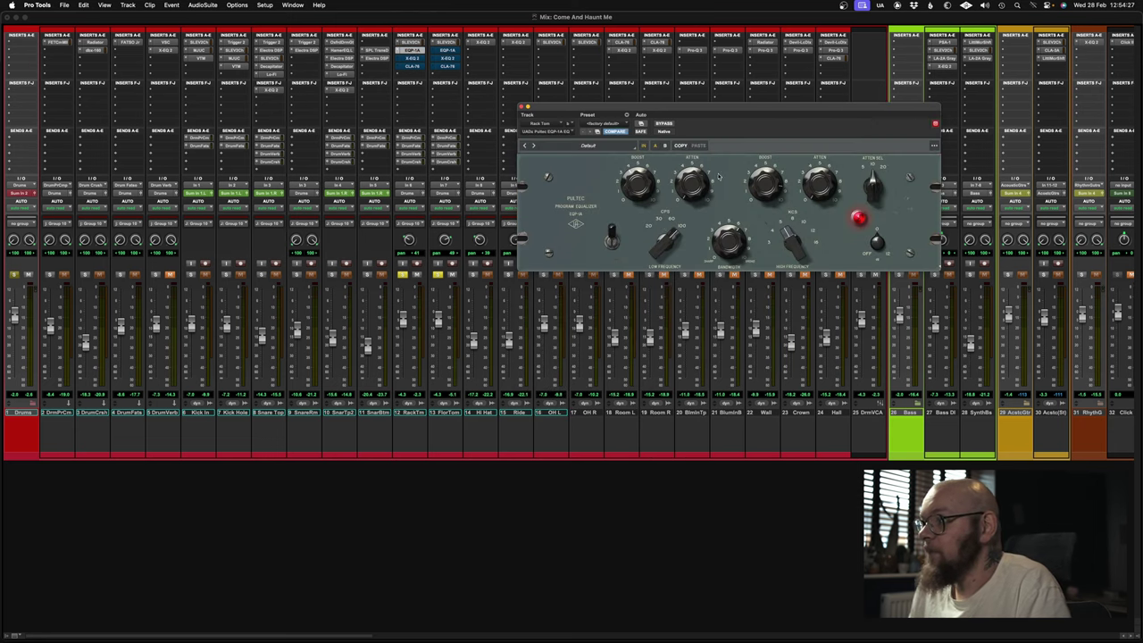
left_click_drag(661, 108, 423, 244)
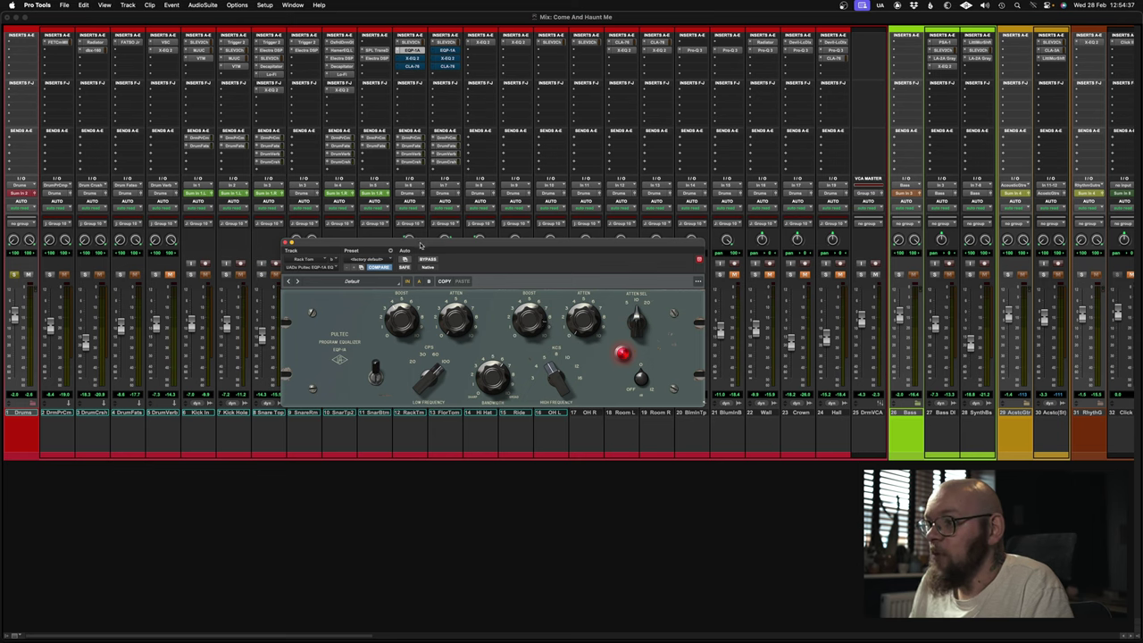
left_click_drag(420, 244, 603, 200)
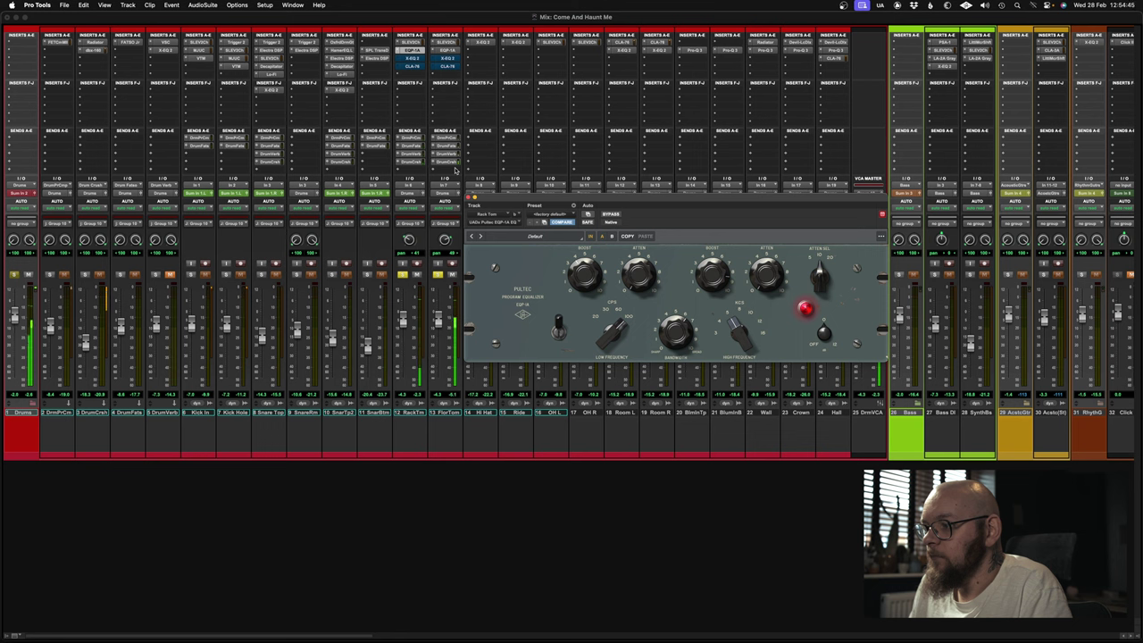
left_click(424, 51, "super")
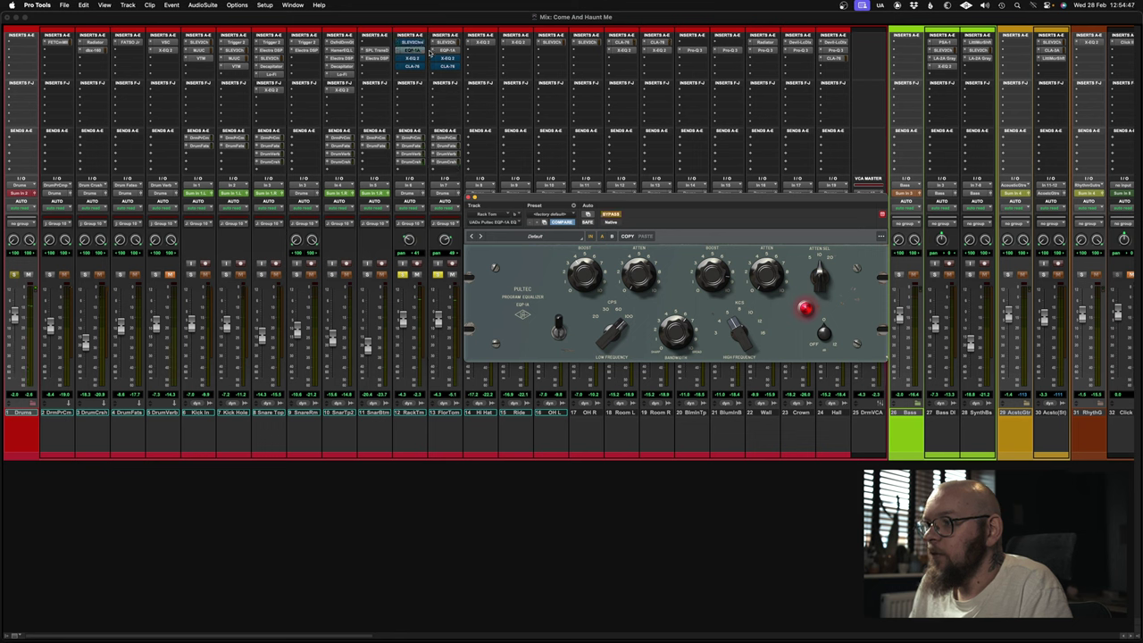
left_click(444, 42, "super")
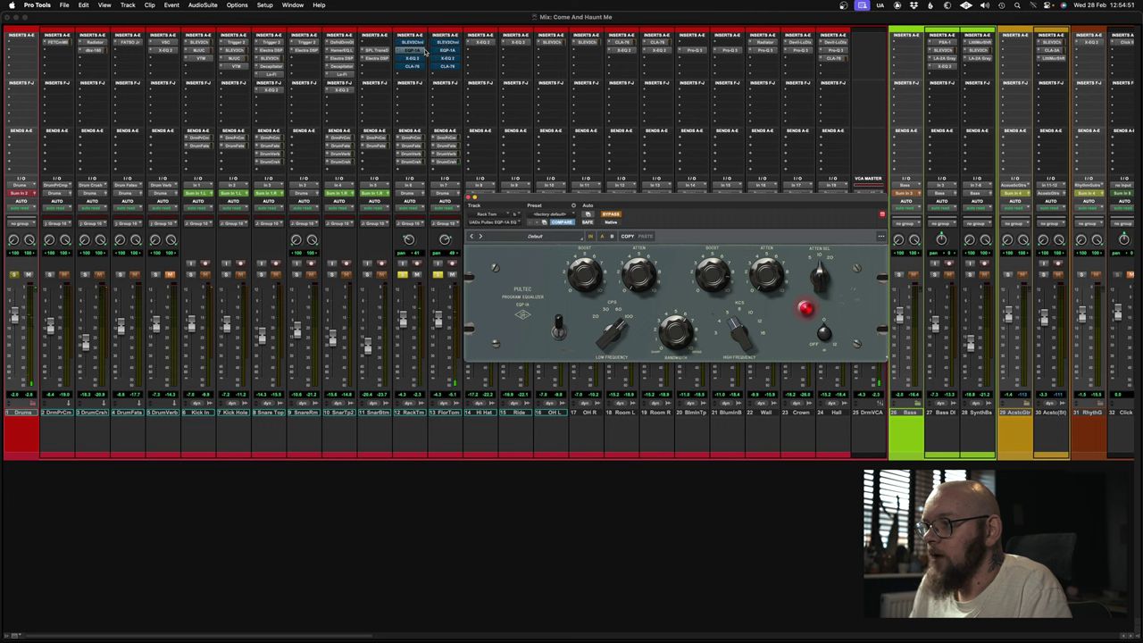
left_click(446, 43, "super")
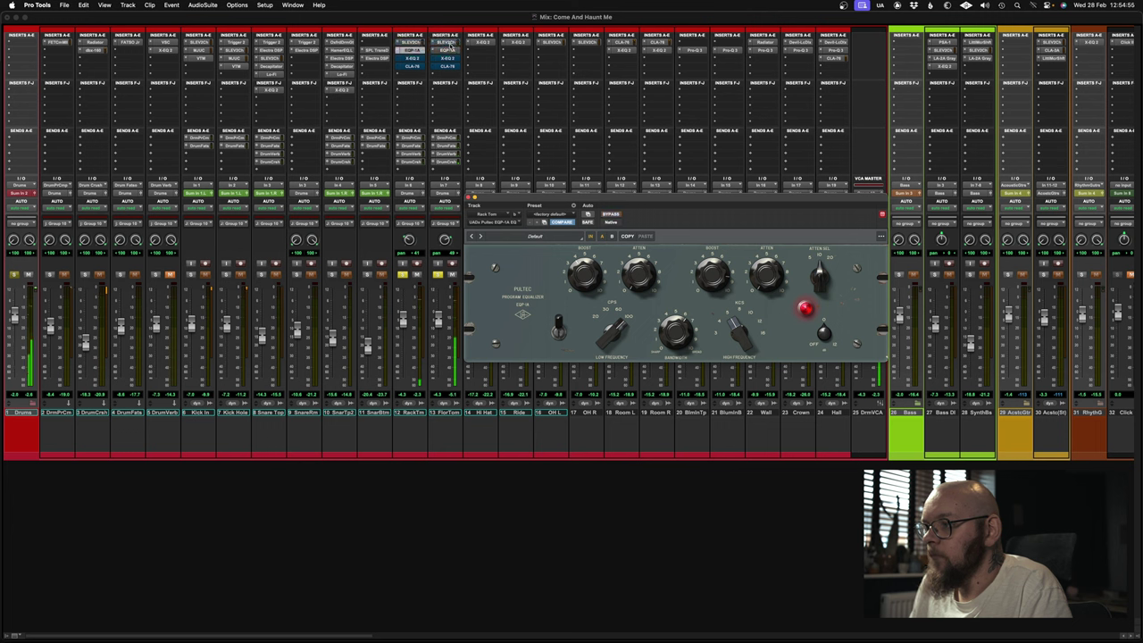
- Toggle the Rack Tom's Pultec EQ bypass off and on, then open its X-EQ 2
left_click(410, 43, "super")
left_click(415, 51, "super")
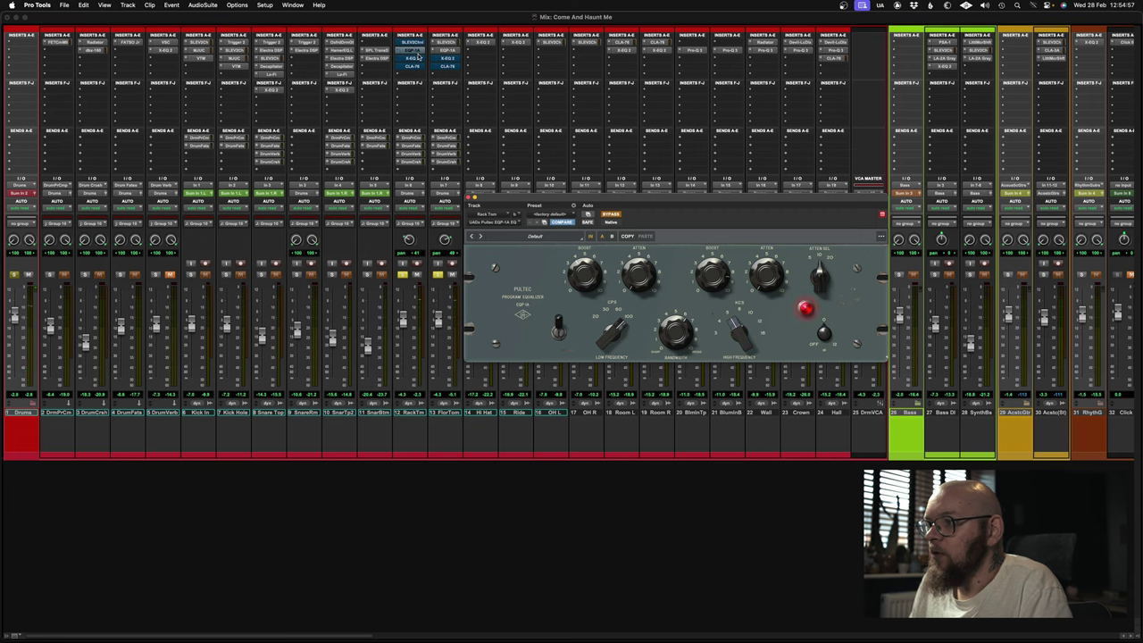
left_click(414, 58)
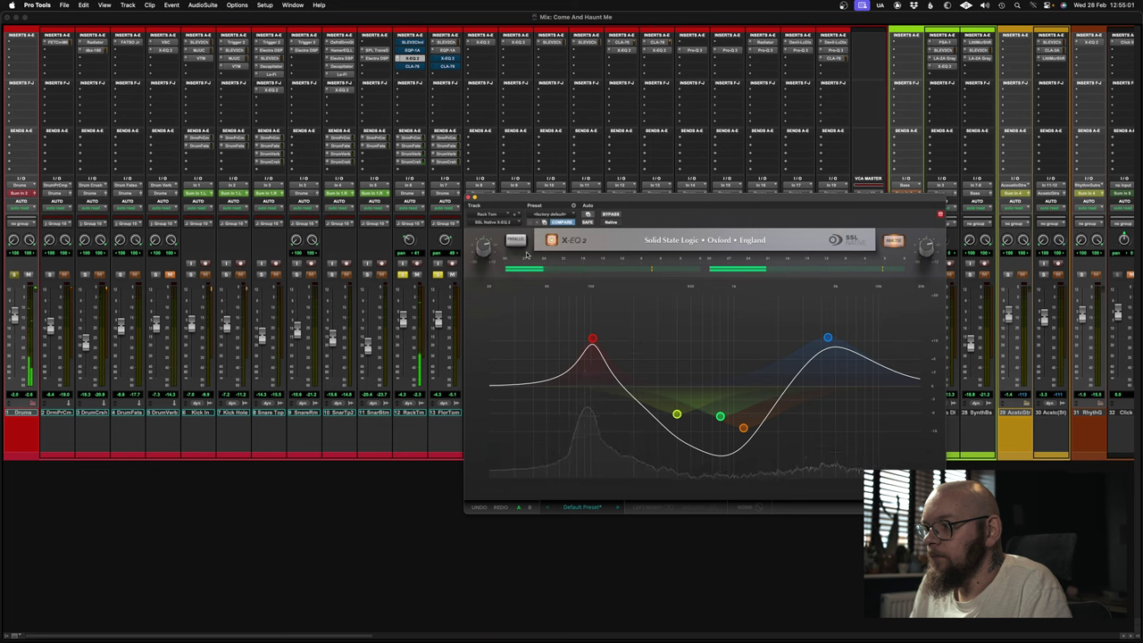
- Bypass the Rack Tom's X-EQ 2 for comparison, then open its SSL EV2 Channel strip
left_click(415, 58, "super")
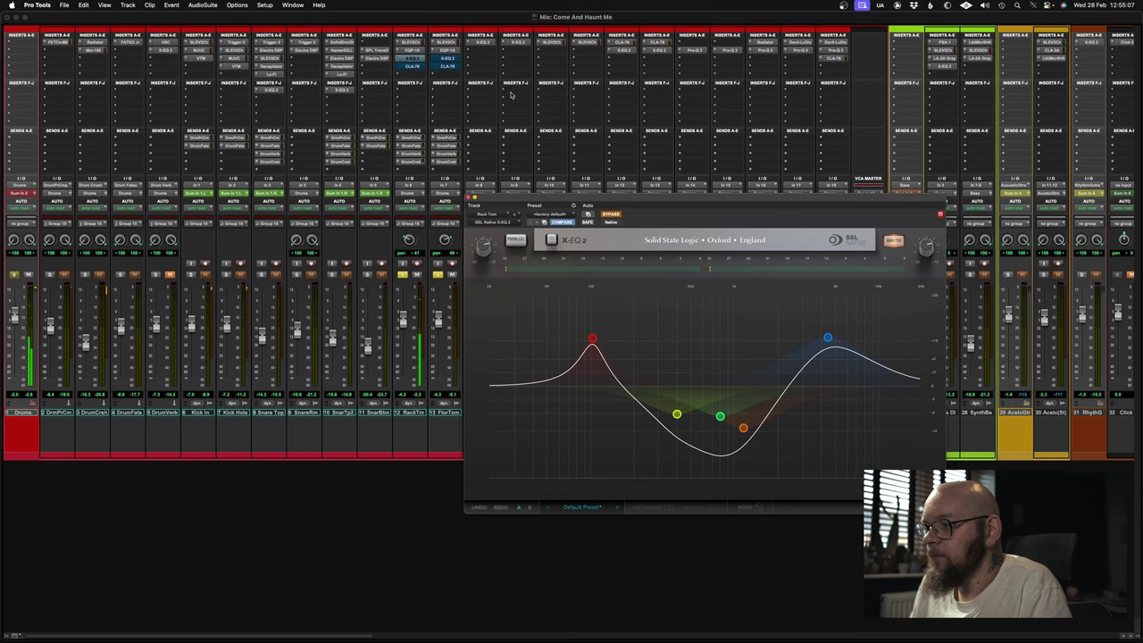
left_click(414, 42)
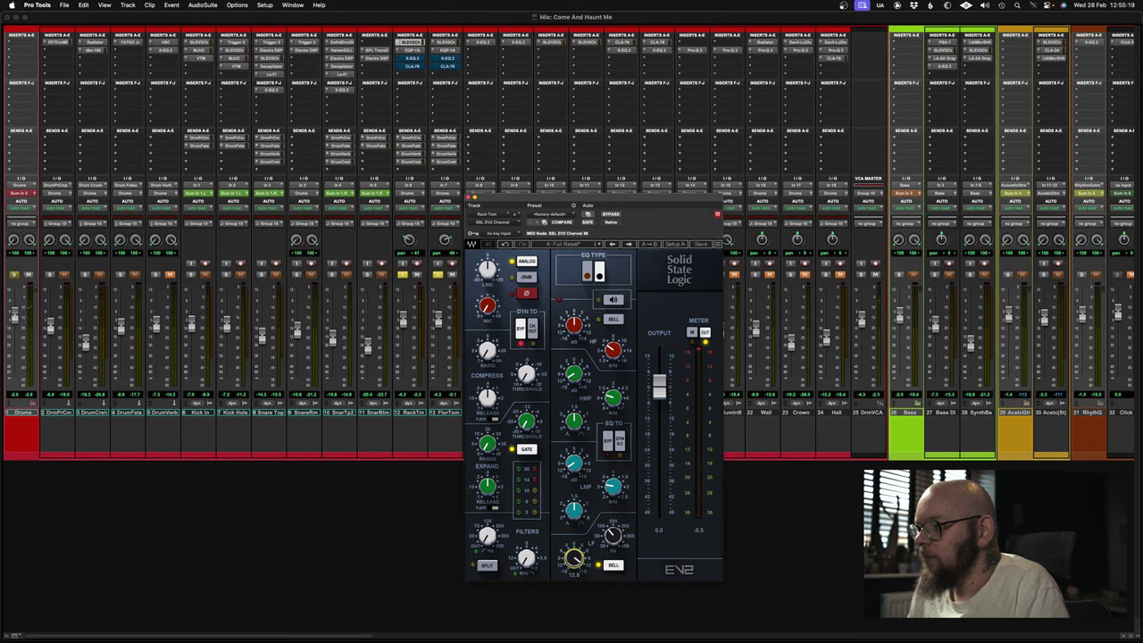
- Set the Rack Tom's SSL low band to 10.4 and bring up the toms' Pultec EQs
left_click_drag(574, 558, 576, 529)
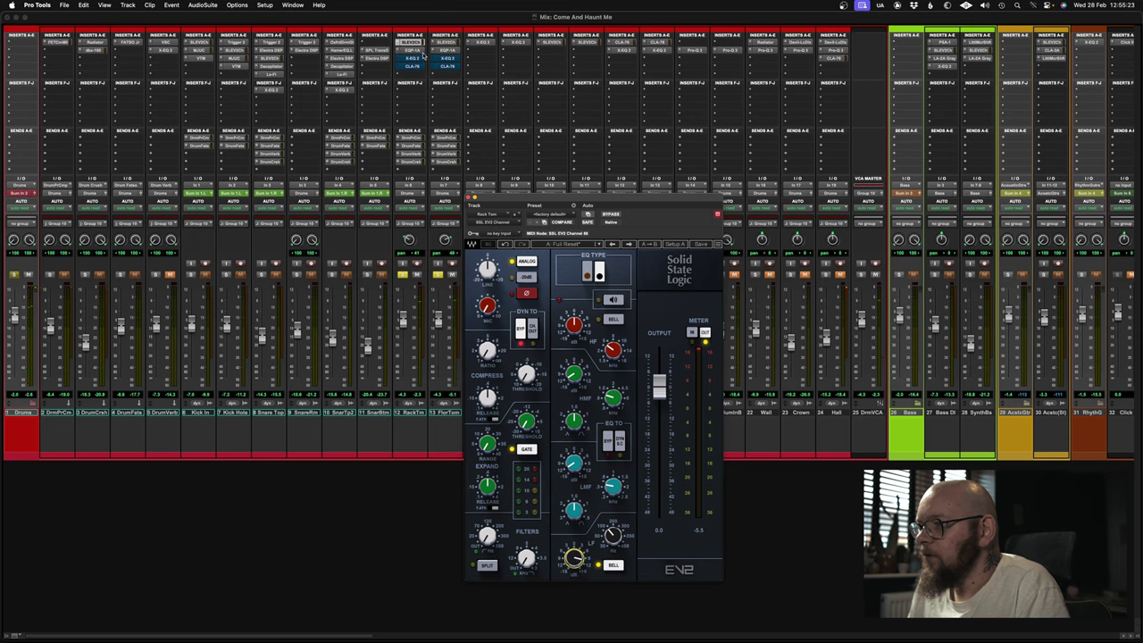
left_click(416, 51)
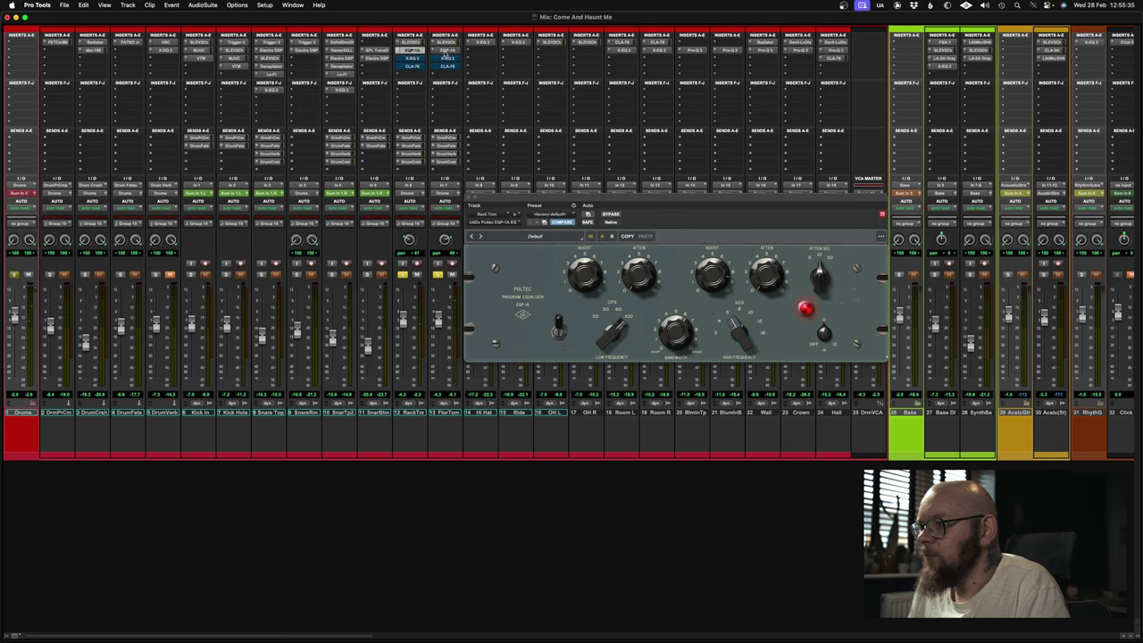
left_click(445, 50)
- On the Floor Tom's SSL EV2, set LF frequency 71 and LF gain 15.0, then open its Pultec
left_click(445, 42)
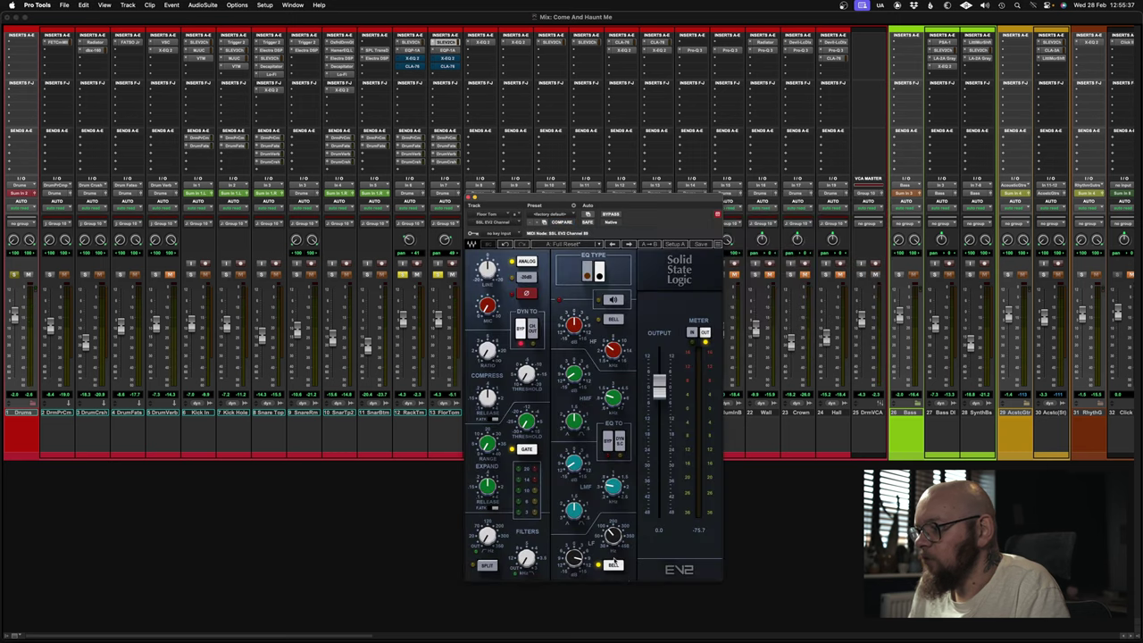
mouse_move(612, 534)
left_mouse_down()
mouse_move(613, 552)
mouse_move(613, 528)
left_mouse_up()
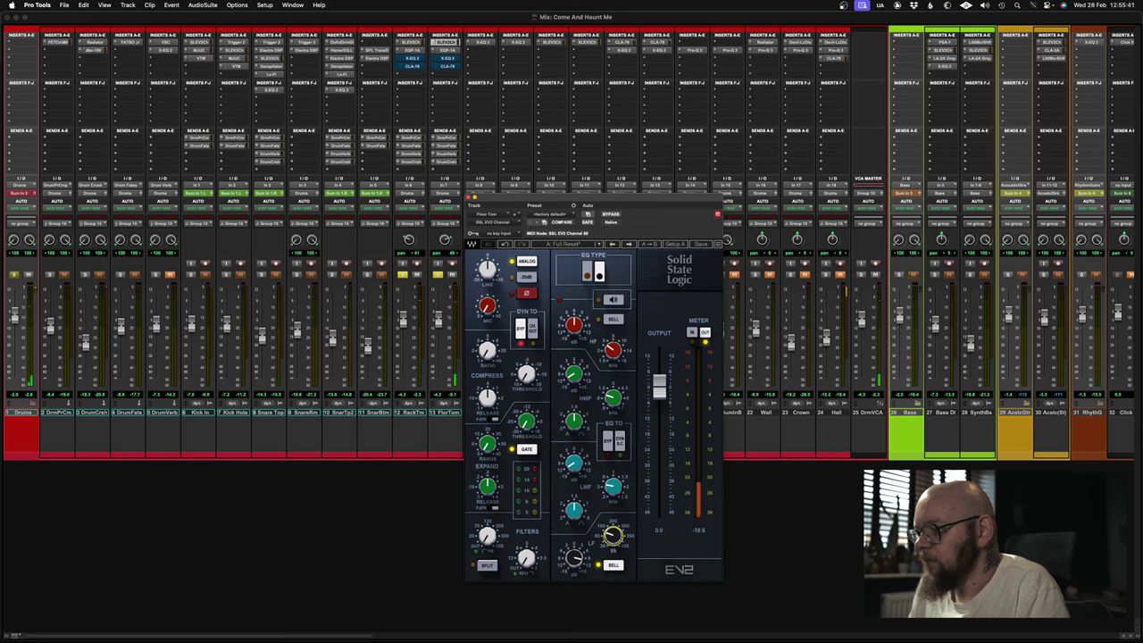
mouse_move(575, 557)
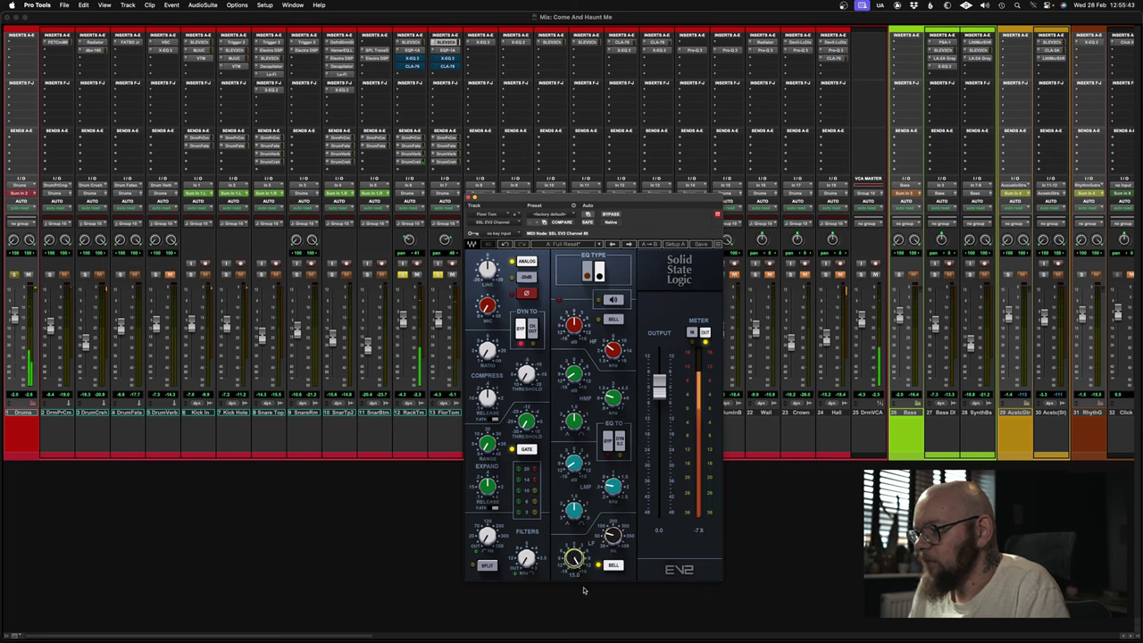
left_click_drag(576, 557, 576, 553)
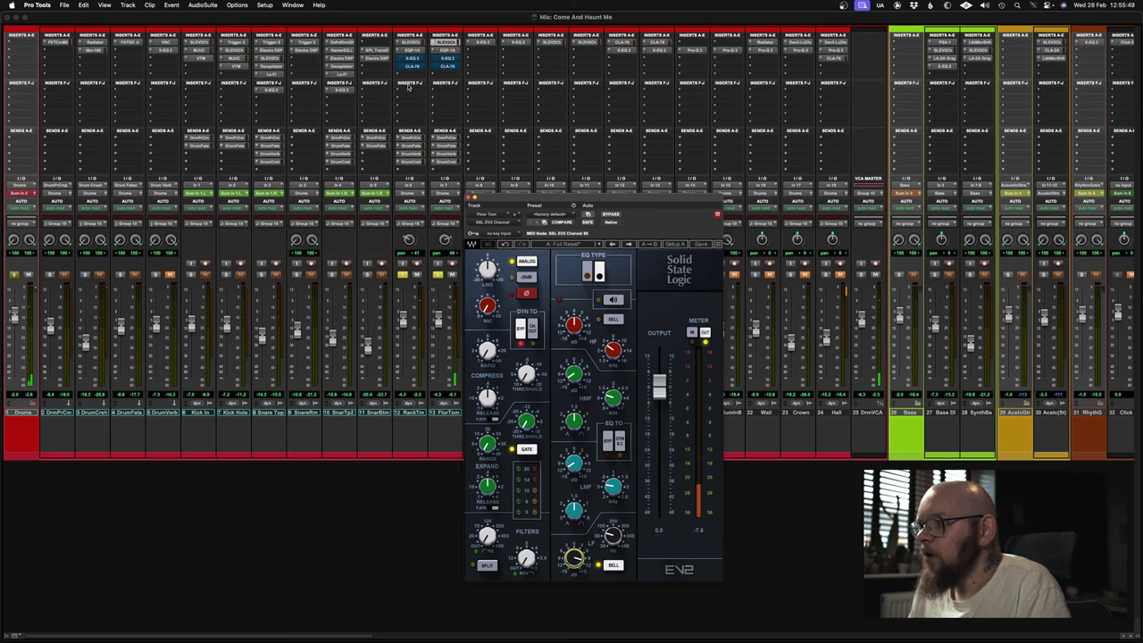
left_click(470, 198)
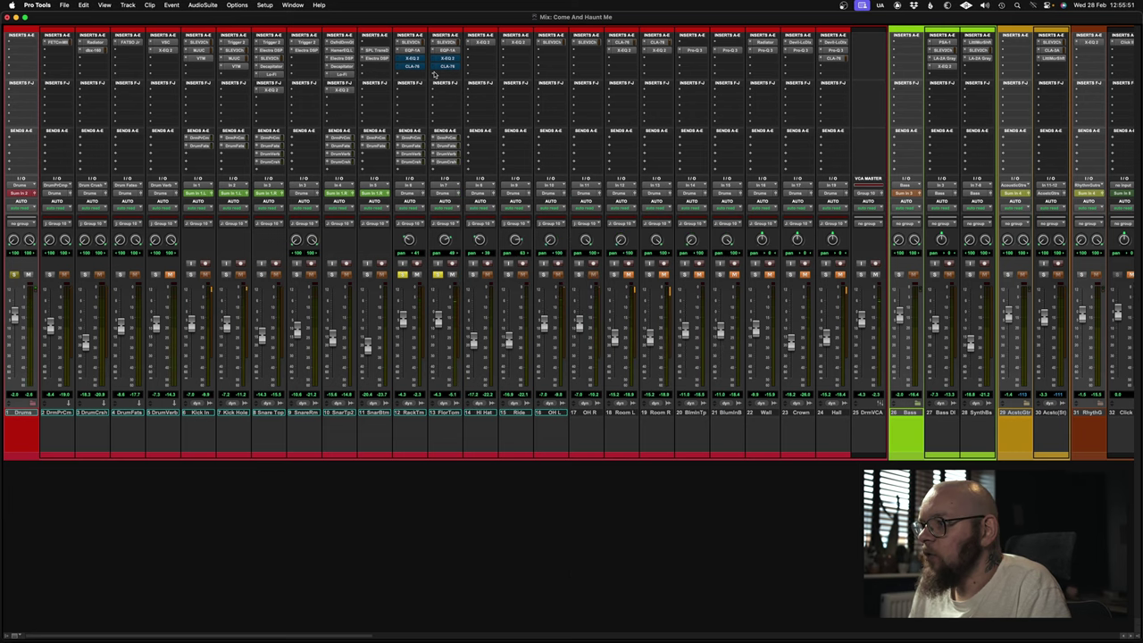
left_click(444, 50)
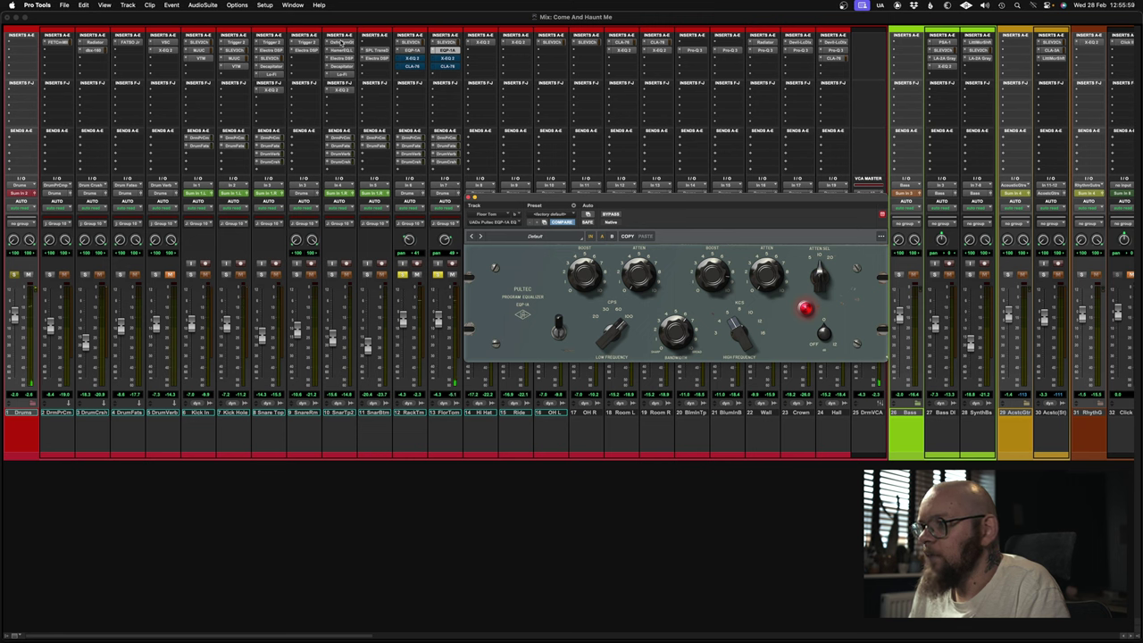
- Open both toms' X-EQ 2 windows side by side and inspect each red LF band
left_click(446, 60)
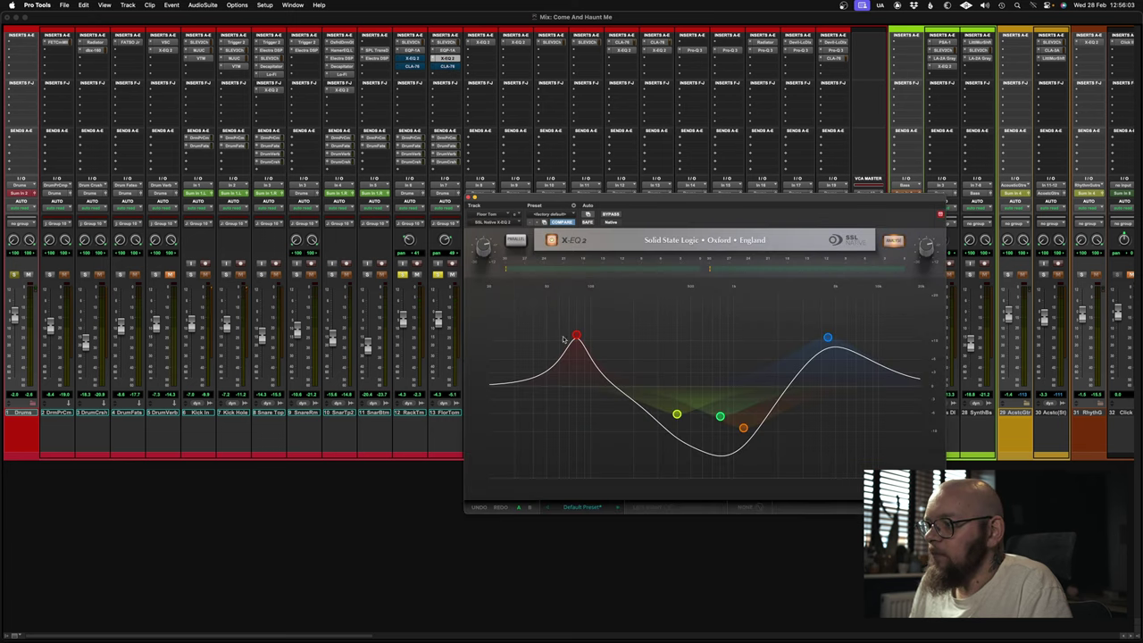
left_click(414, 59)
left_click_drag(61, 14, 482, 214)
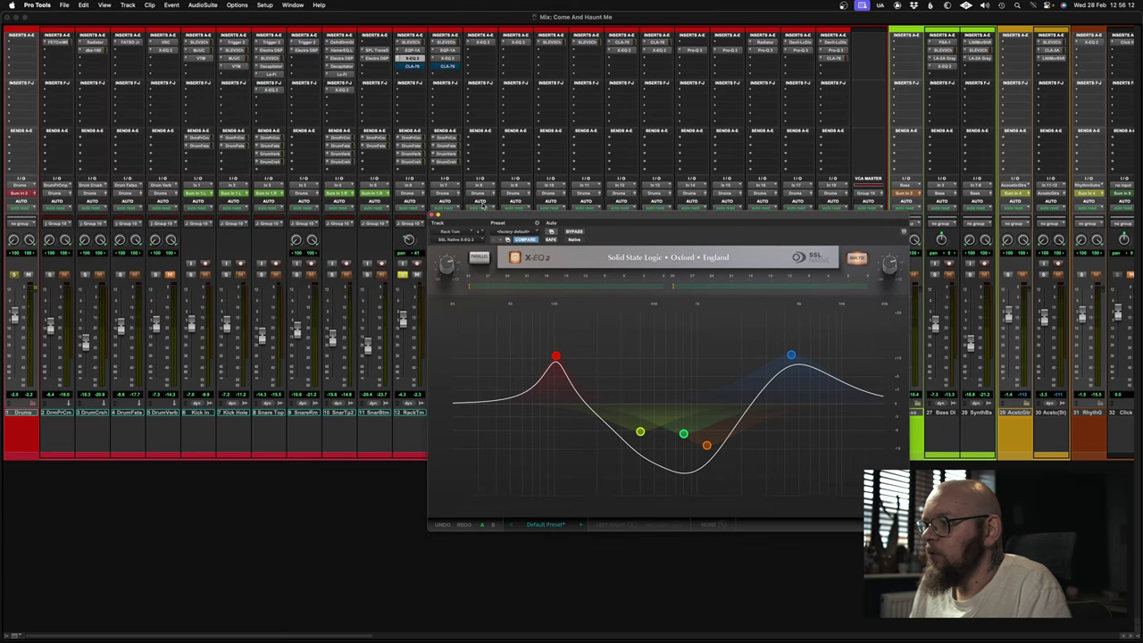
left_click(555, 356)
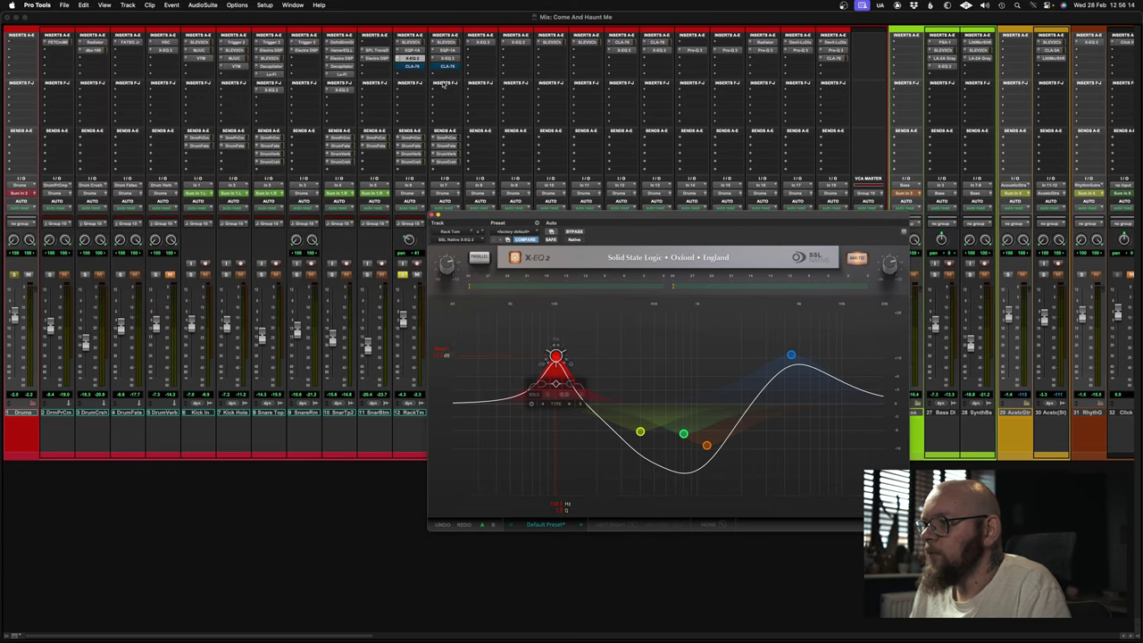
left_click(445, 59)
left_click(577, 337)
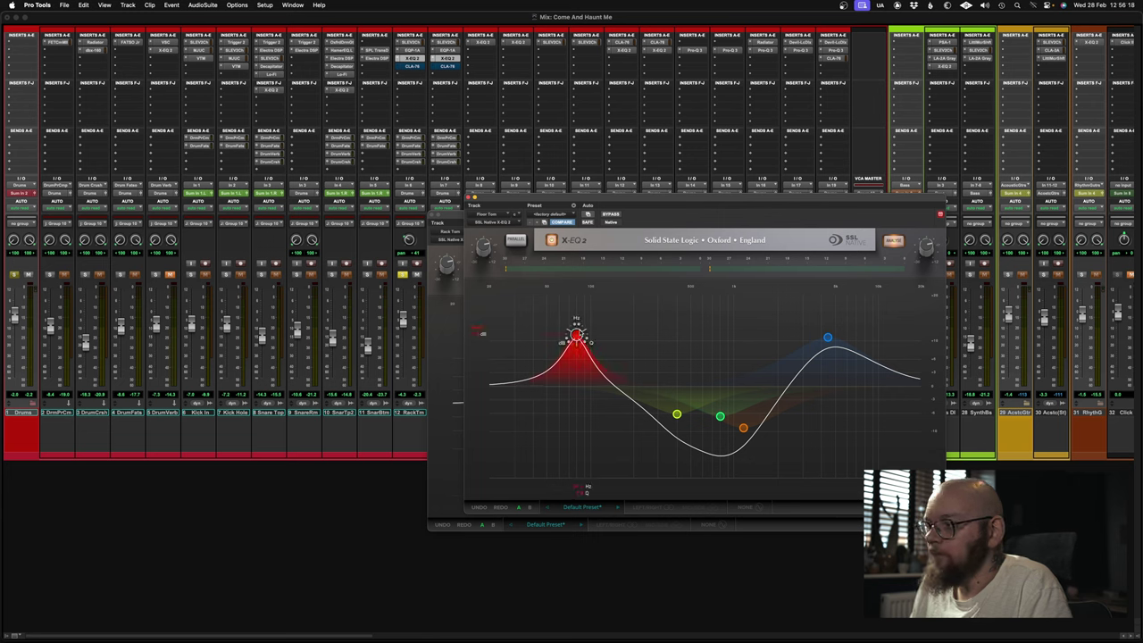
- Close the Floor Tom's and Rack Tom's X-EQ 2 windows
mouse_move(565, 314)
left_click(472, 199)
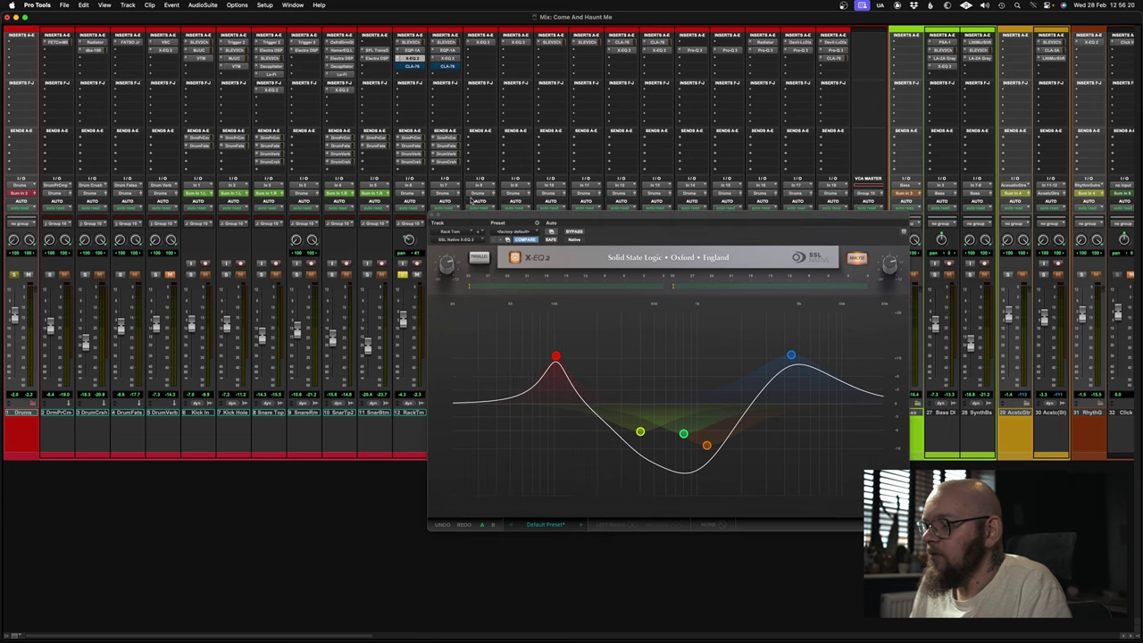
left_click(434, 217)
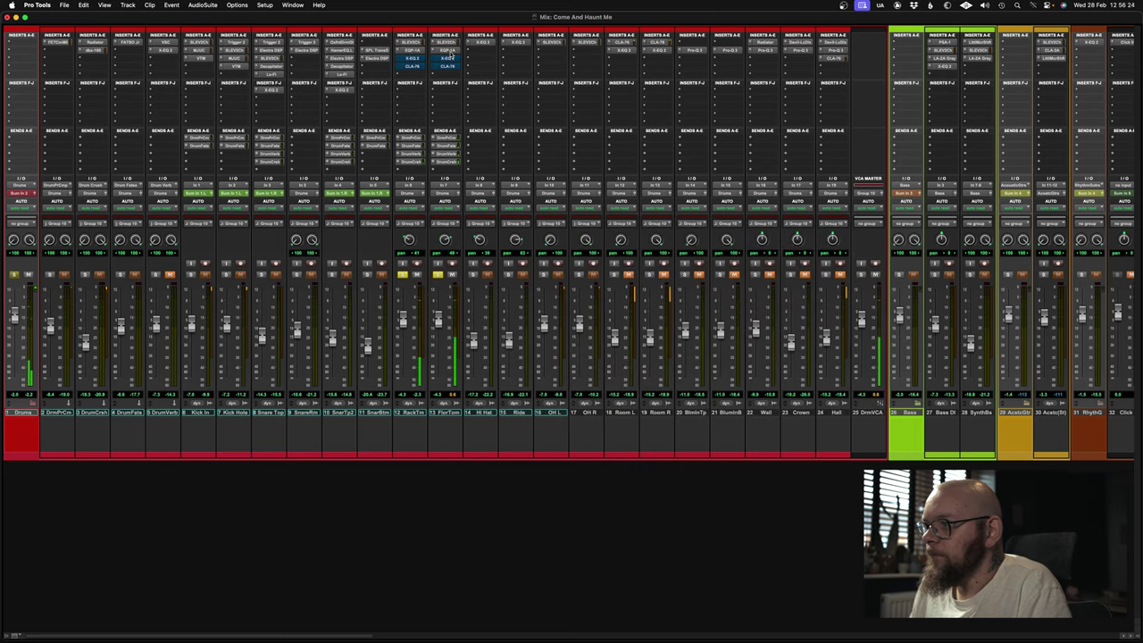
- Open the Floor Tom's Pultec EQP-1A, change its low-frequency selection, then show the Rack Tom's CLA-76
left_click(446, 52)
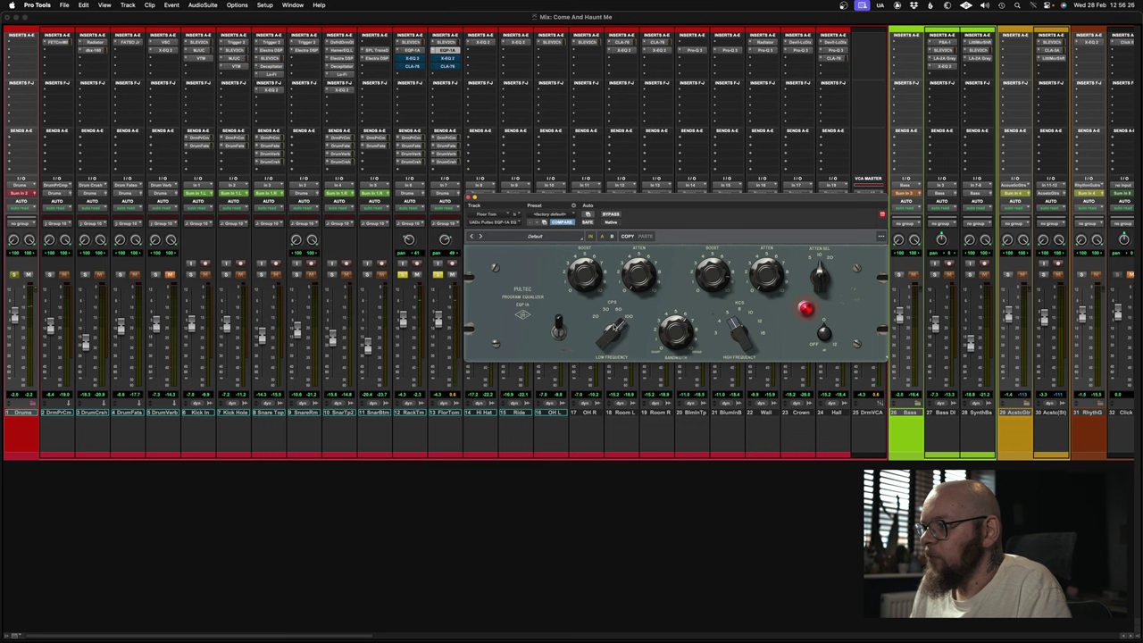
left_click(613, 348)
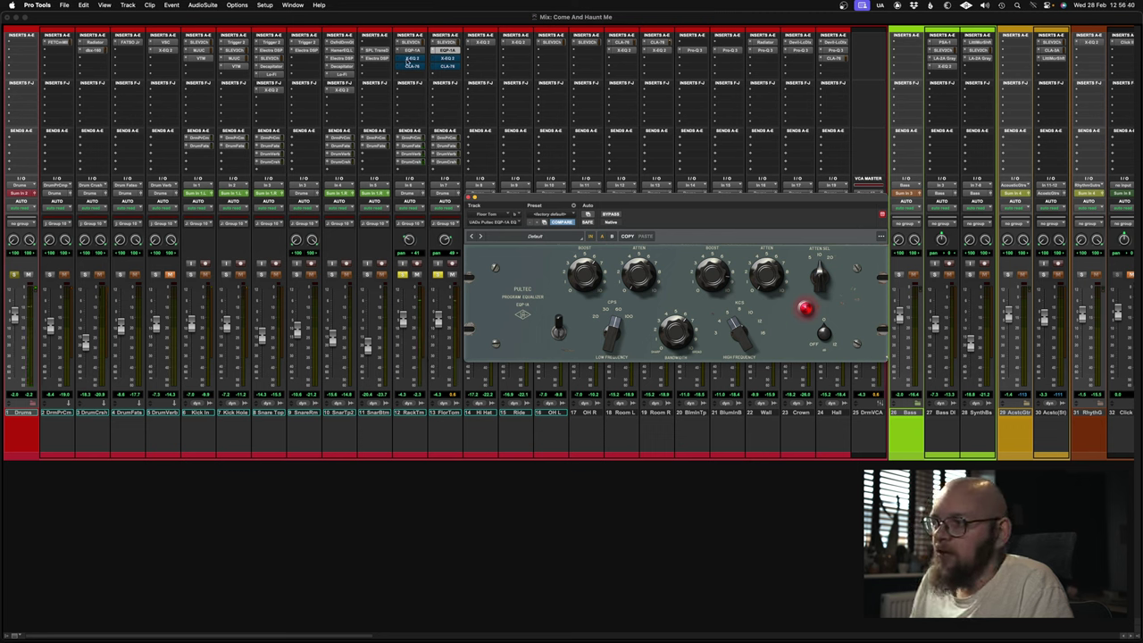
left_click(411, 68)
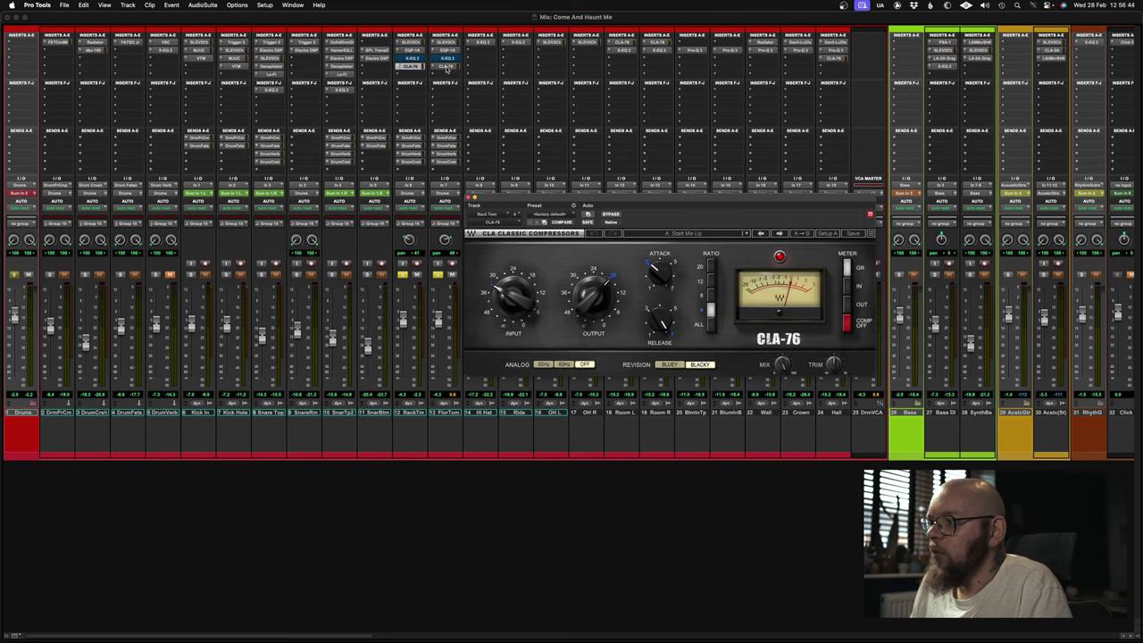
- View the Rack Tom and Floor Tom CLA-76 compressors side by side, then close both windows
left_click_drag(734, 198, 592, 196)
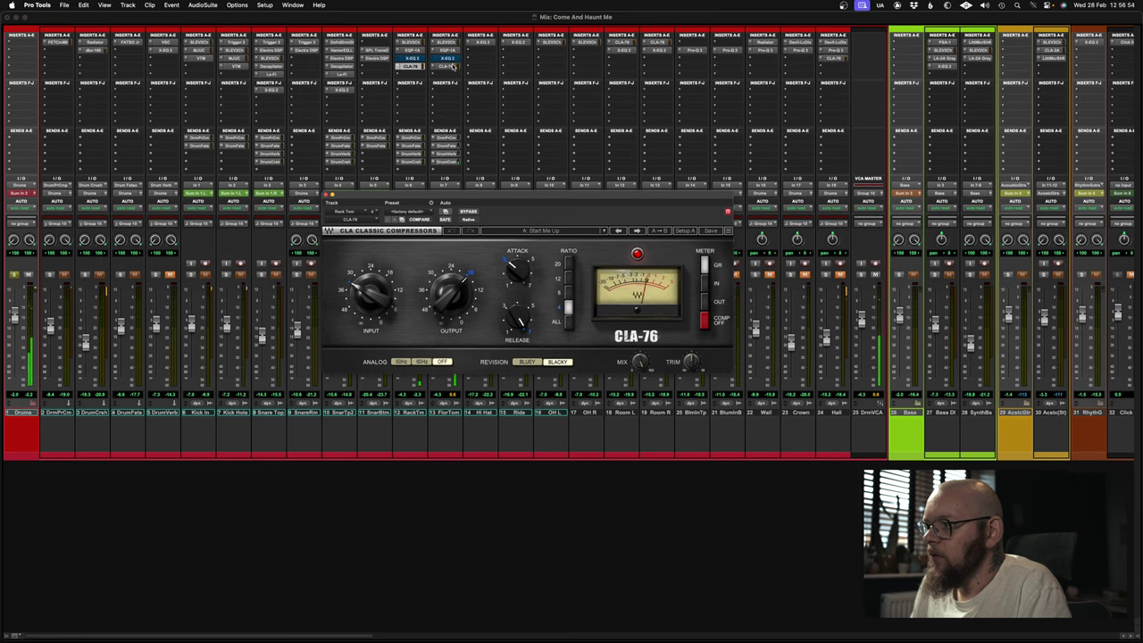
left_click(449, 66)
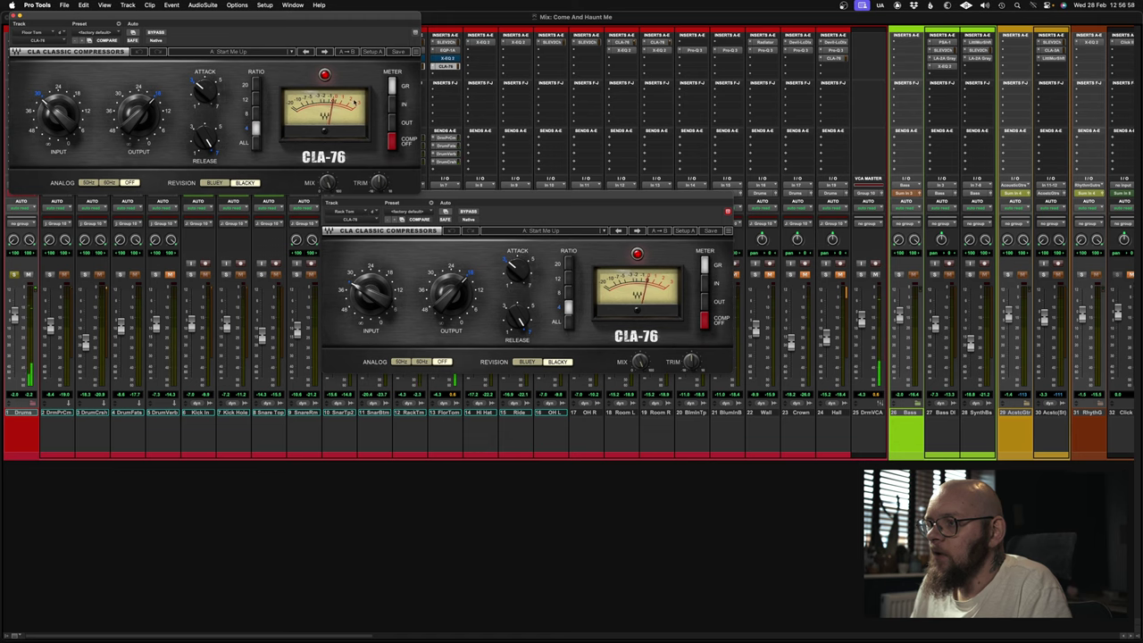
left_click(16, 16)
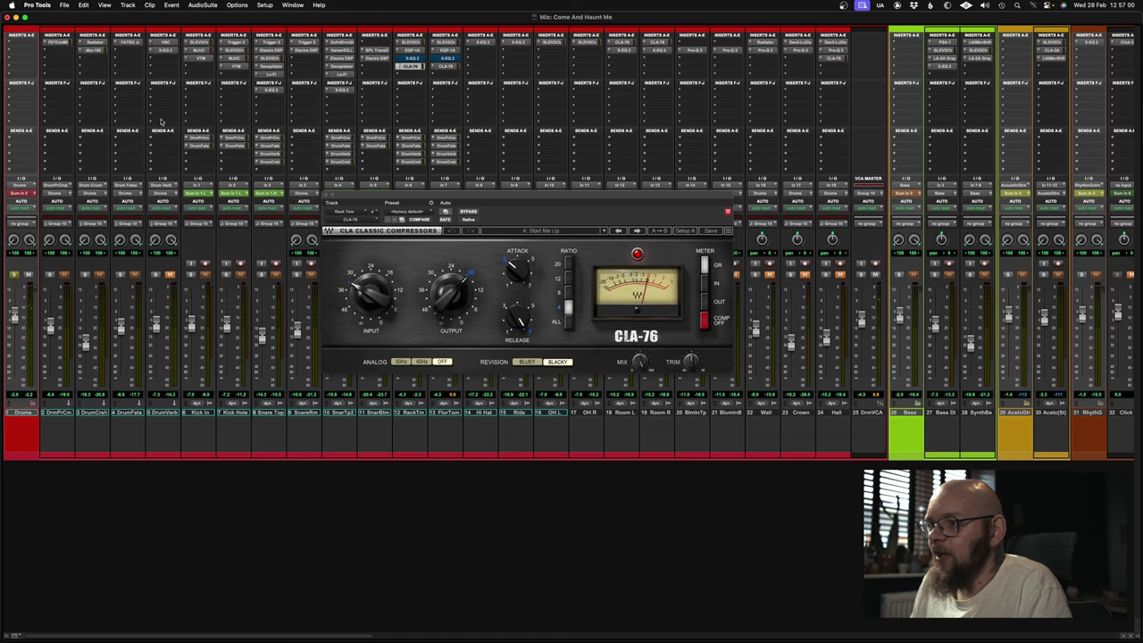
left_click(330, 195)
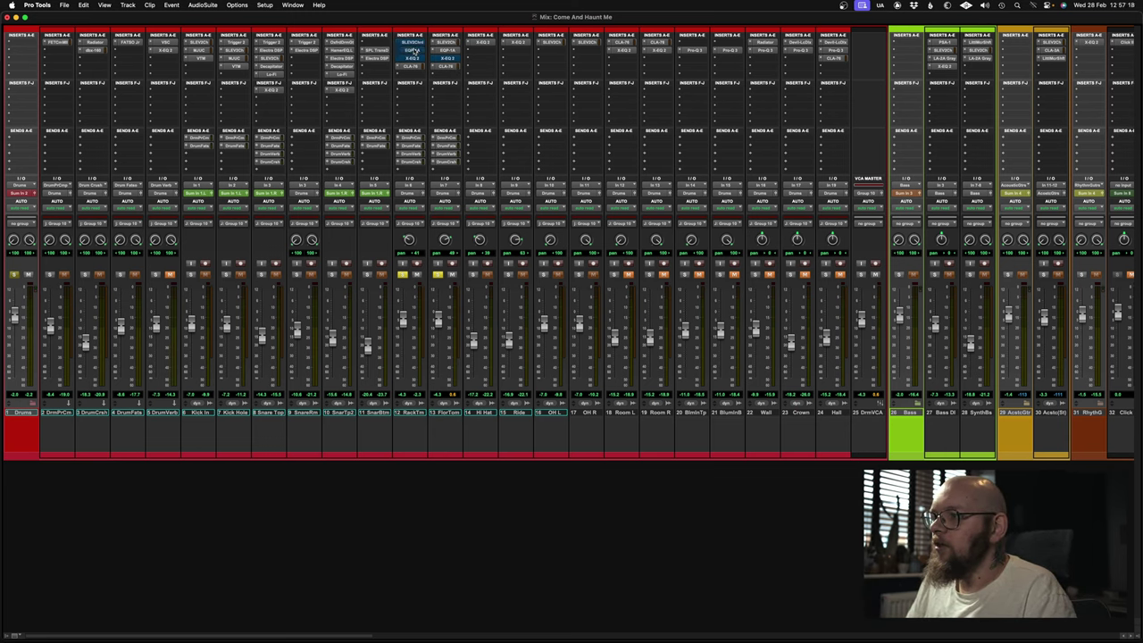
- Bypass the rack and floor tom insert plugins and unsolo both toms
left_click(411, 66, "super")
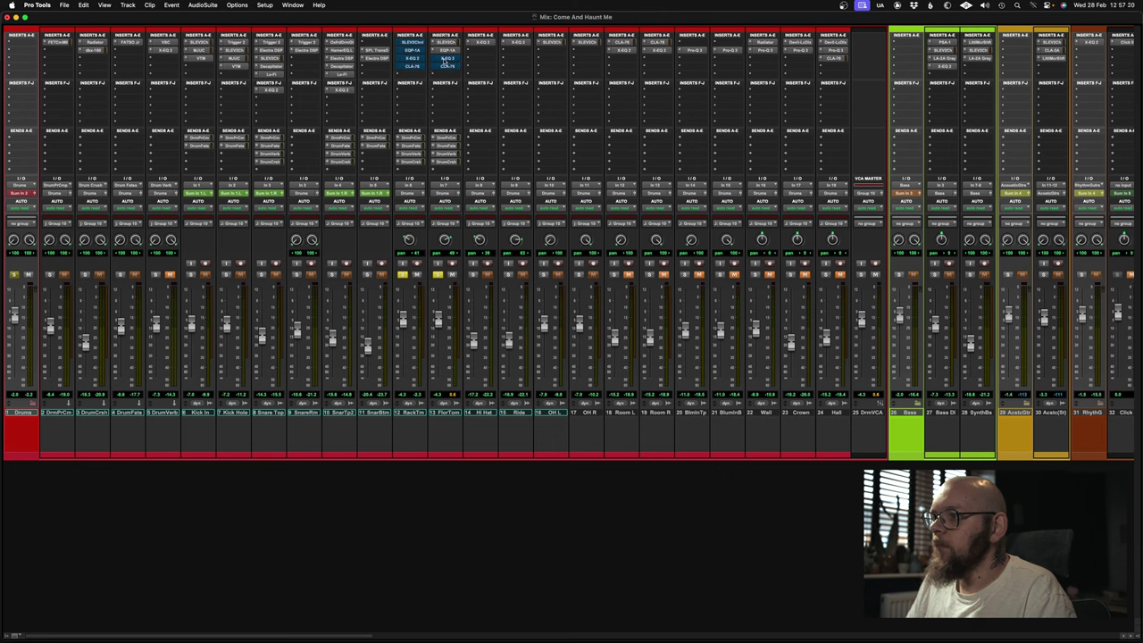
left_click(447, 61, "super")
left_click(447, 48, "super")
left_click(437, 276, "alt")
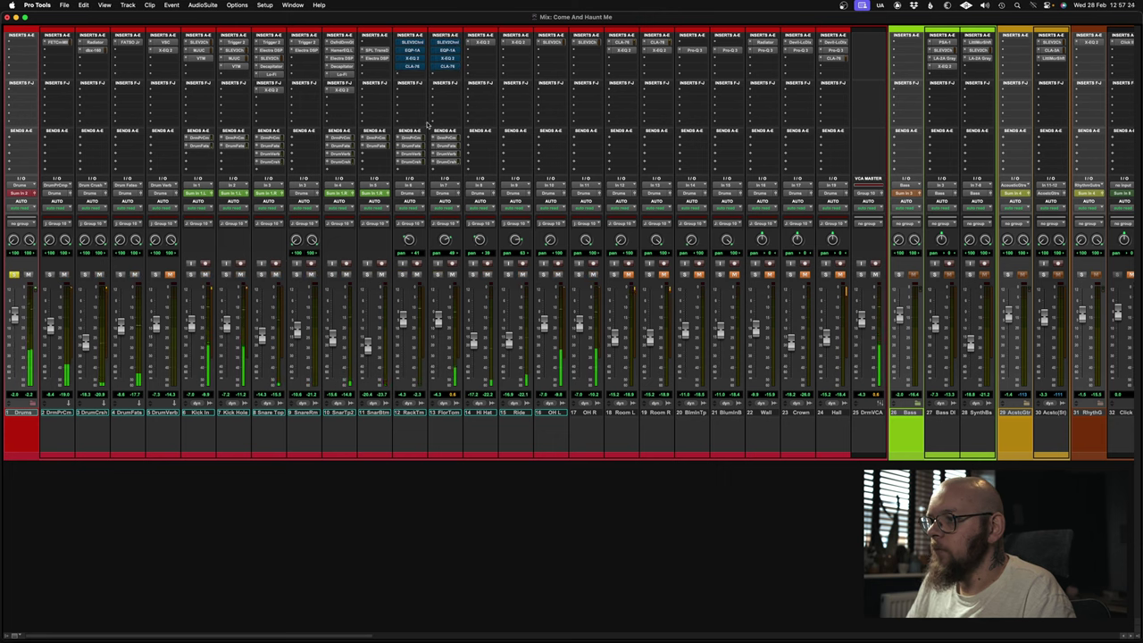
- Toggle the toms' CLA-76 and Pultec EQ bypasses and play the full mix
left_click(416, 66, "super")
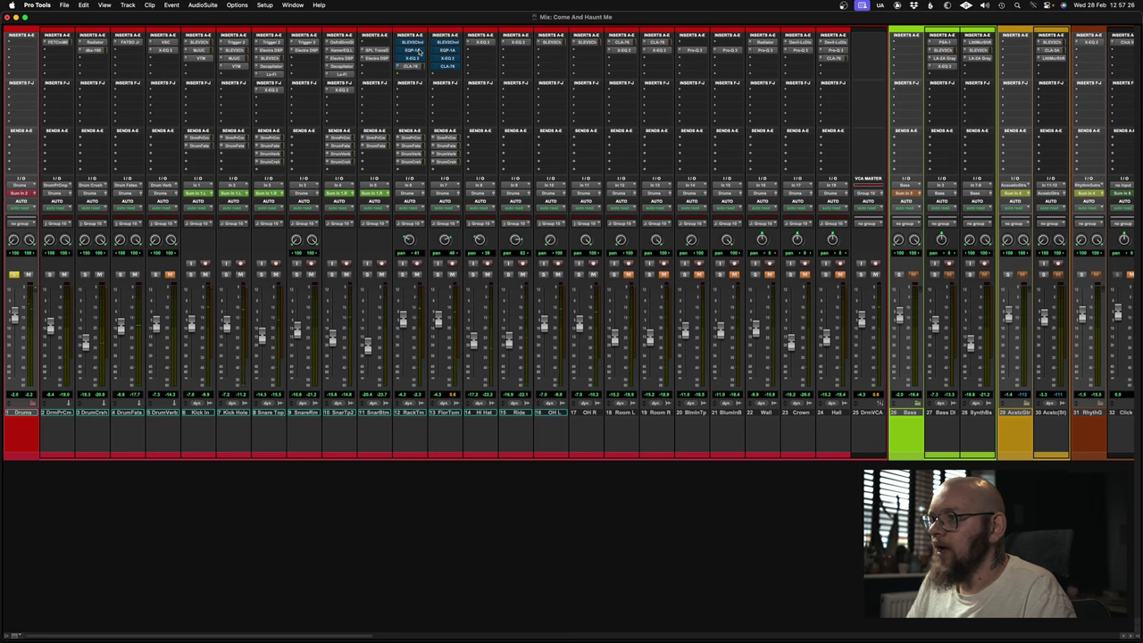
left_click(412, 50, "super")
left_click(446, 50, "super")
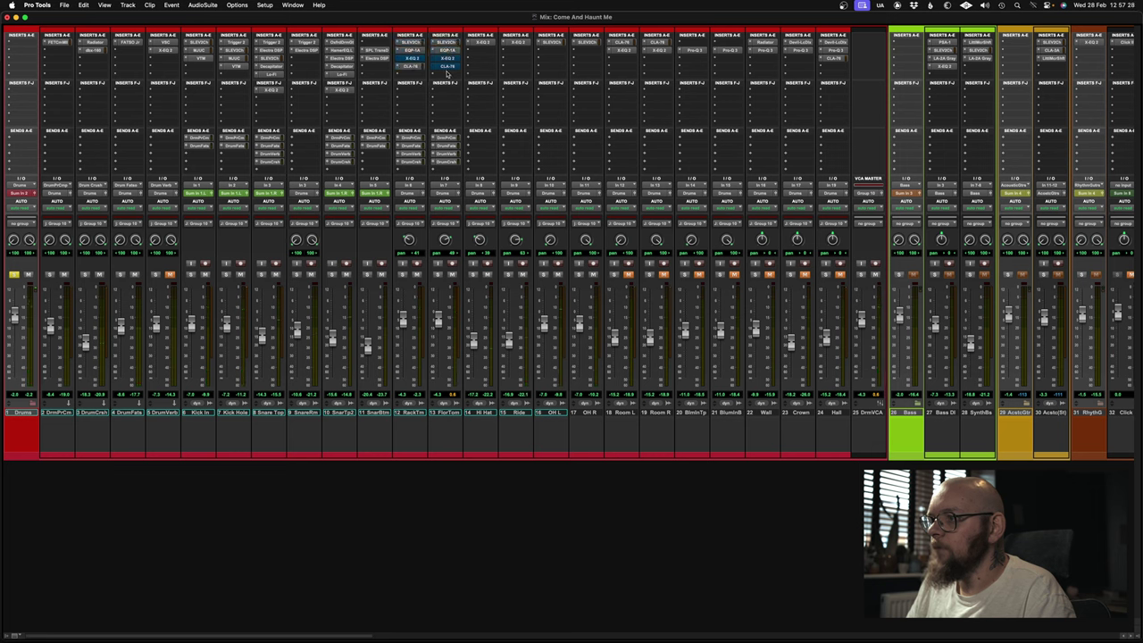
left_click(447, 67, "super")
key("space")
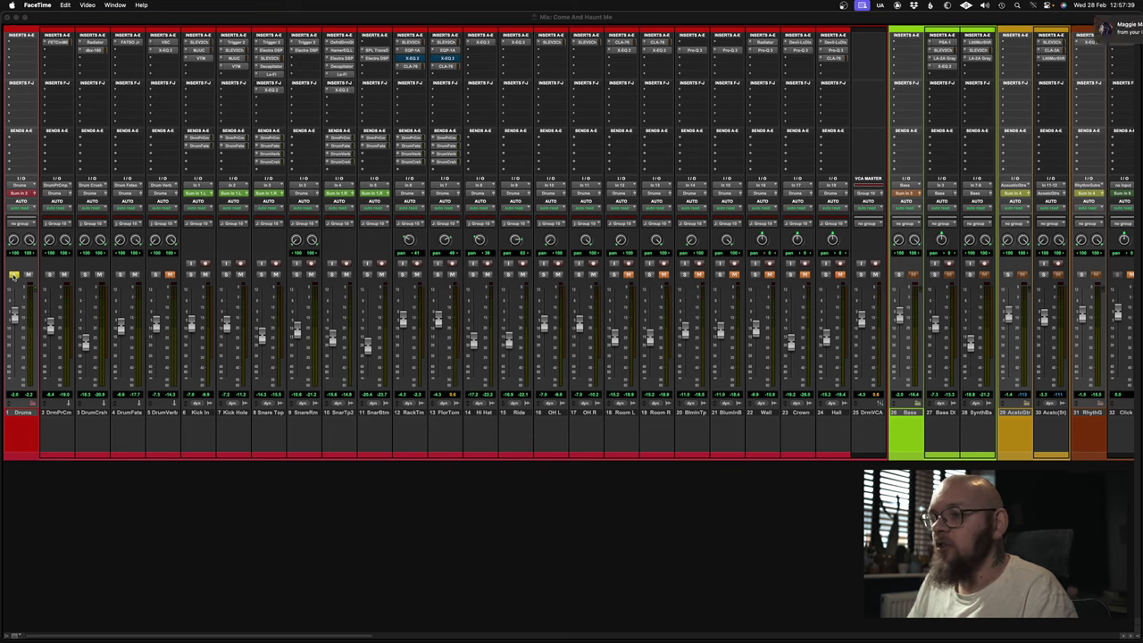
key("space")
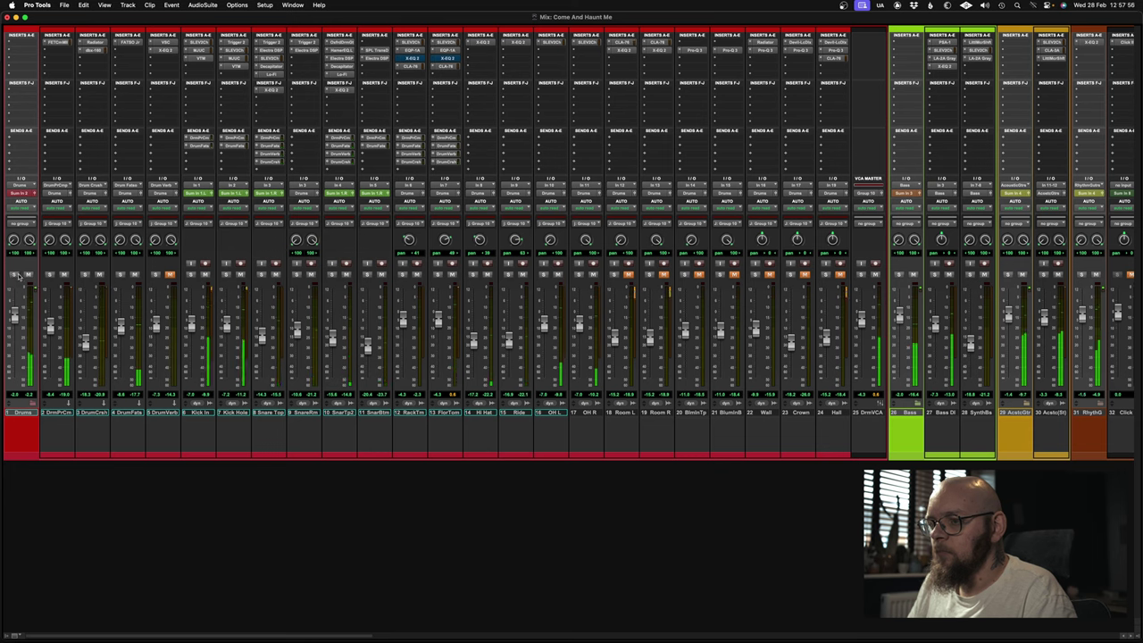
- Play the soloed Drums track with Drum Verb unmuted, then switch to the Edit window
key("space")
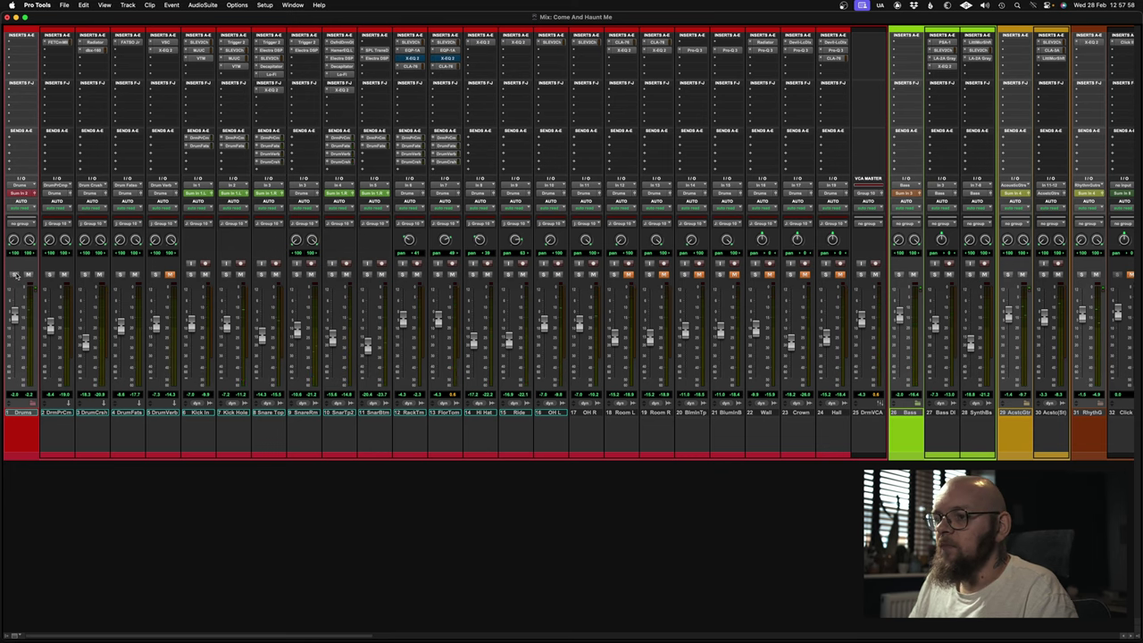
left_click(13, 275)
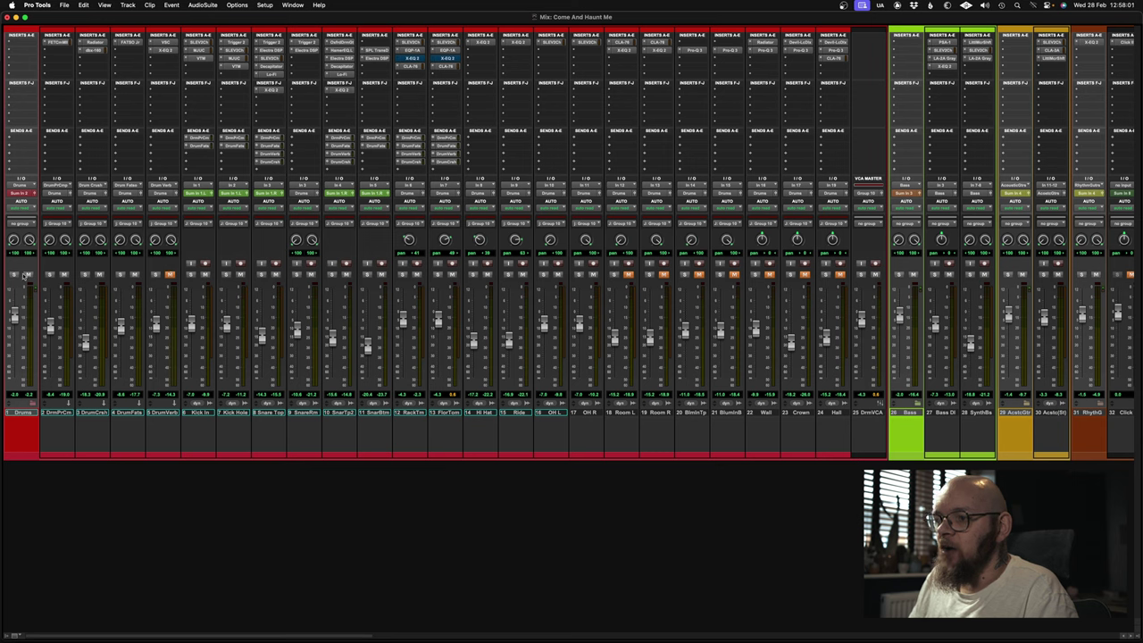
left_click(13, 275)
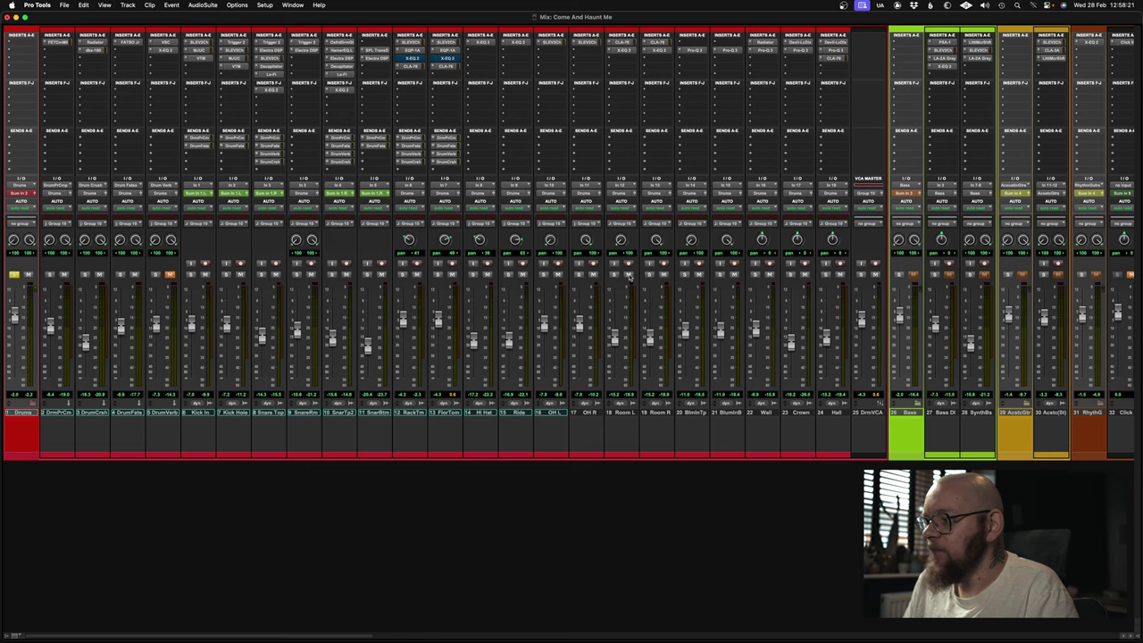
key("space")
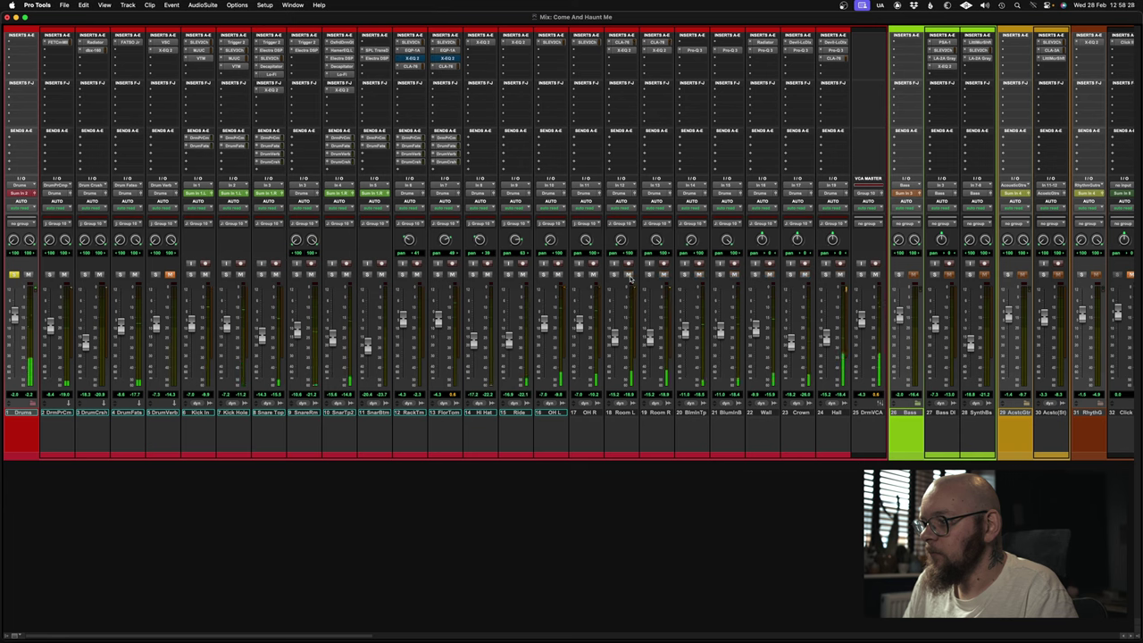
left_click(170, 275)
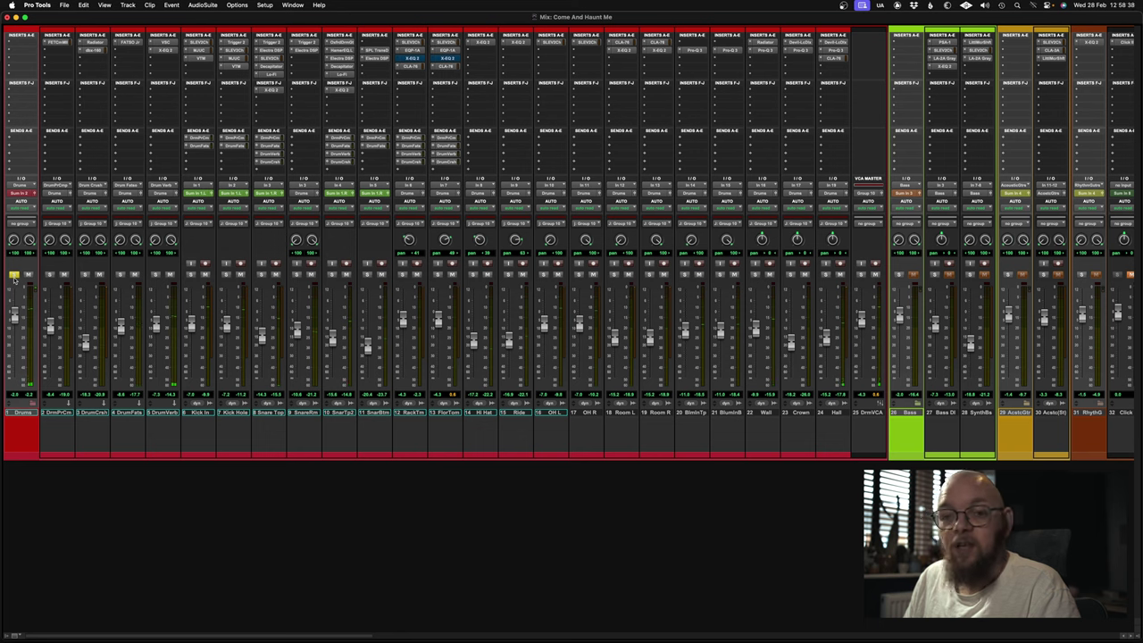
key("super+equal")
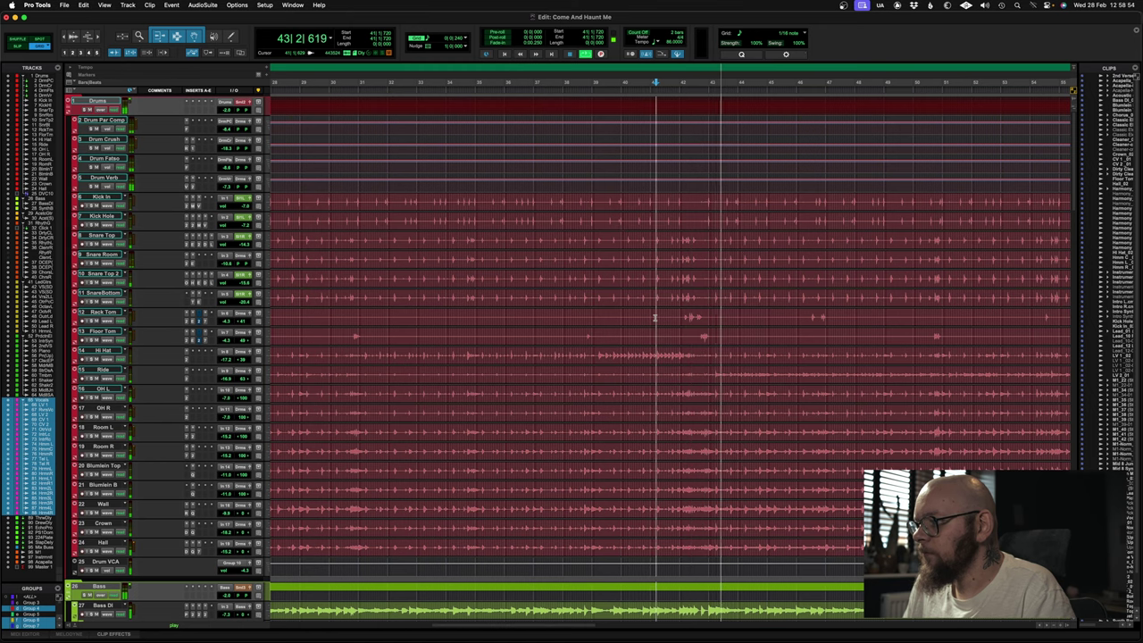
- Scroll the Edit window timeline, jump playback to bar 58 and stop it there
scroll(625, 325, "right", 5)
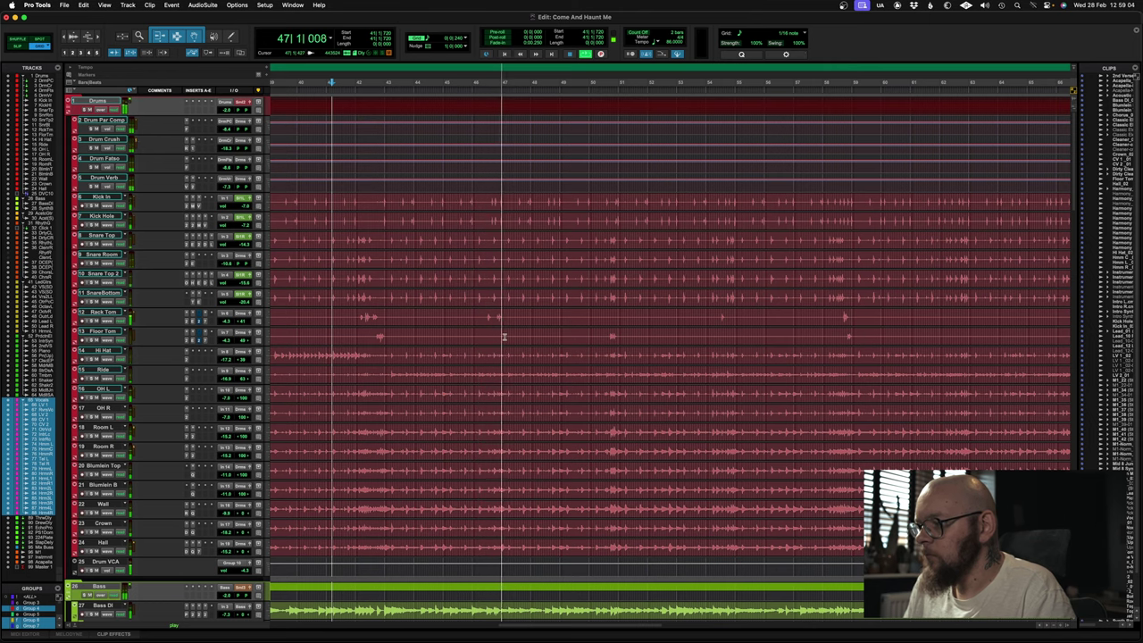
left_click(829, 309)
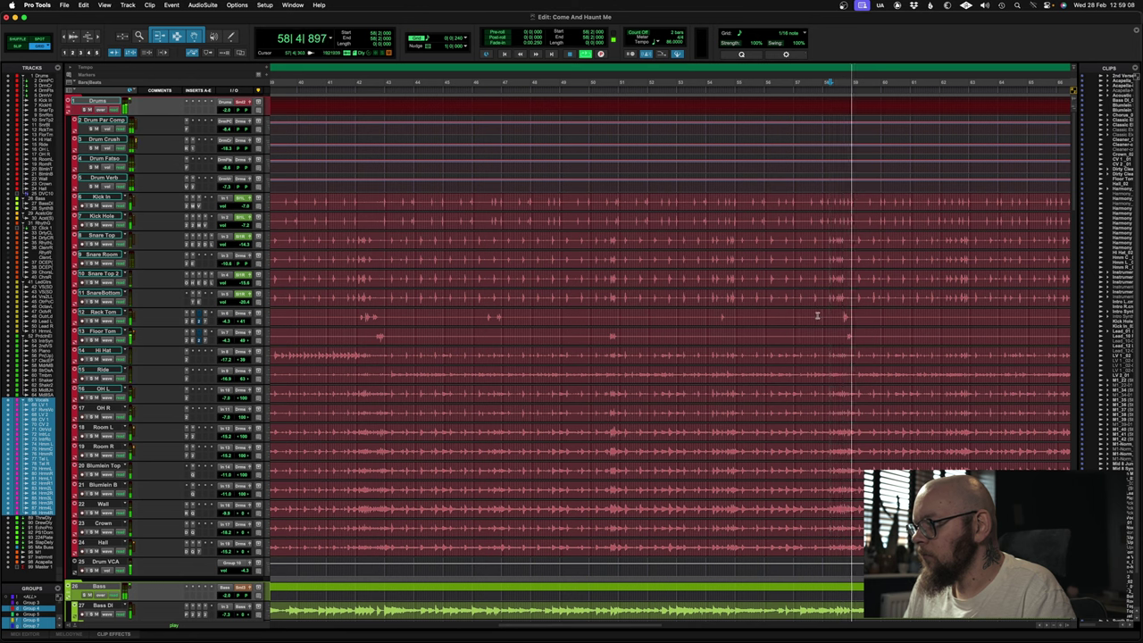
key("space")
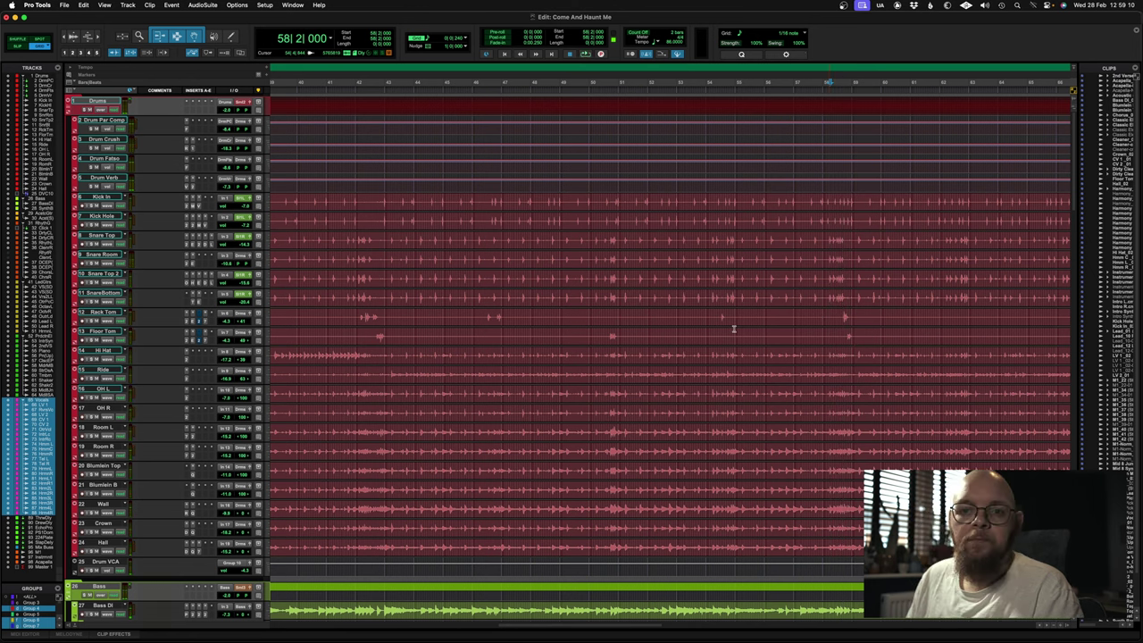